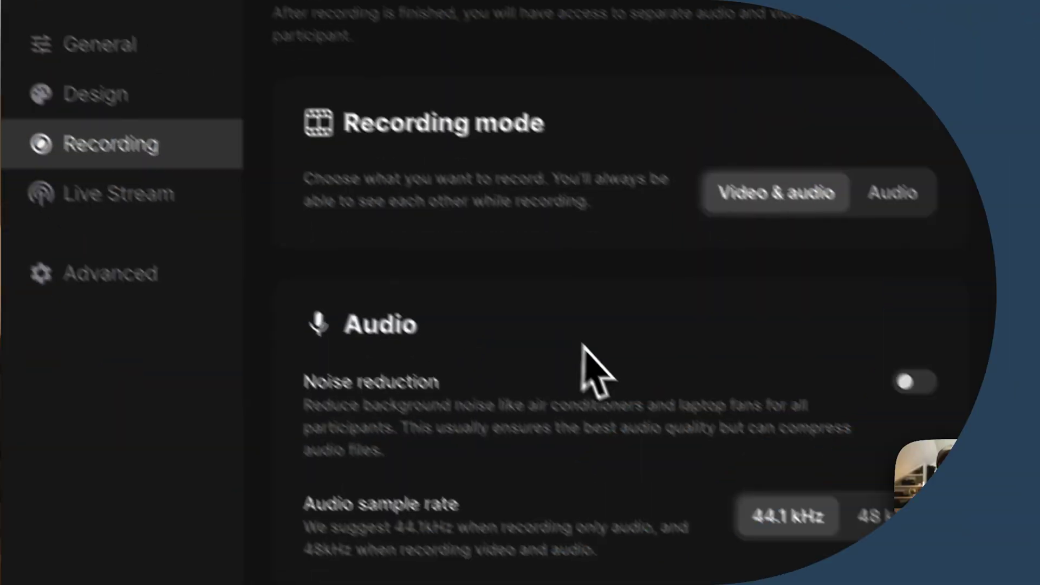
Scroll the transcript and extend the selection over the opening sentence.
scroll(599, 371, "down", 5)
scroll(533, 308, "down", 2)
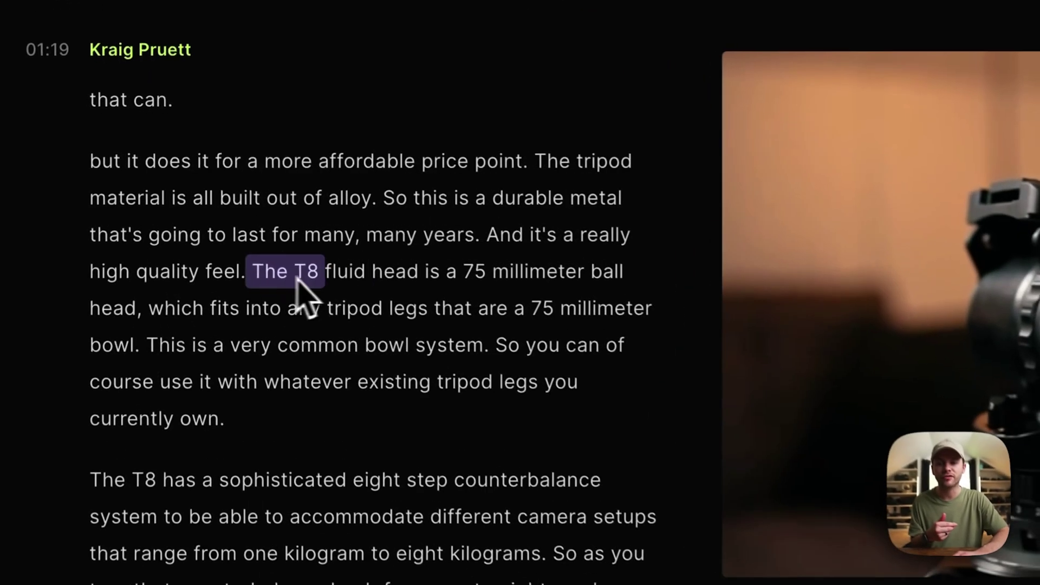
left_click_drag(302, 297, 472, 297)
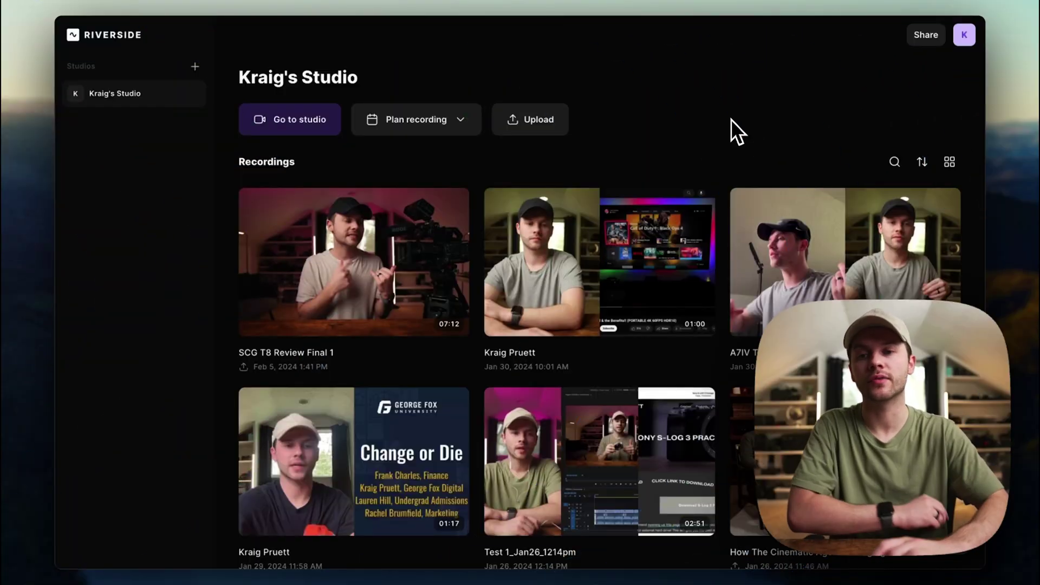
Scroll up and down the 'Let's check your cam and mic' join screen to review it.
scroll(551, 349, "down", 3)
scroll(547, 339, "up", 3)
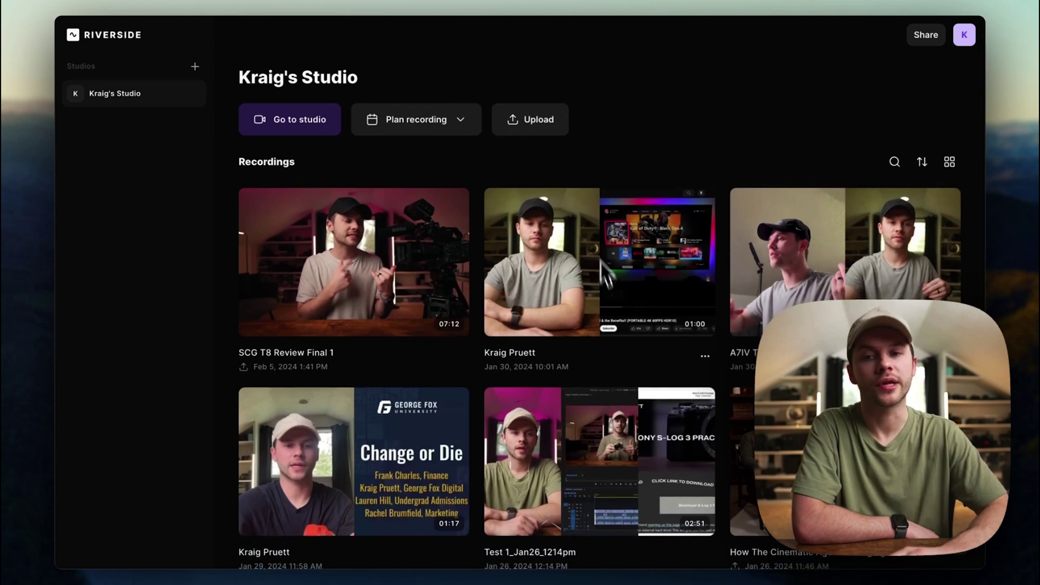
scroll(460, 272, "down", 3)
scroll(460, 272, "up", 3)
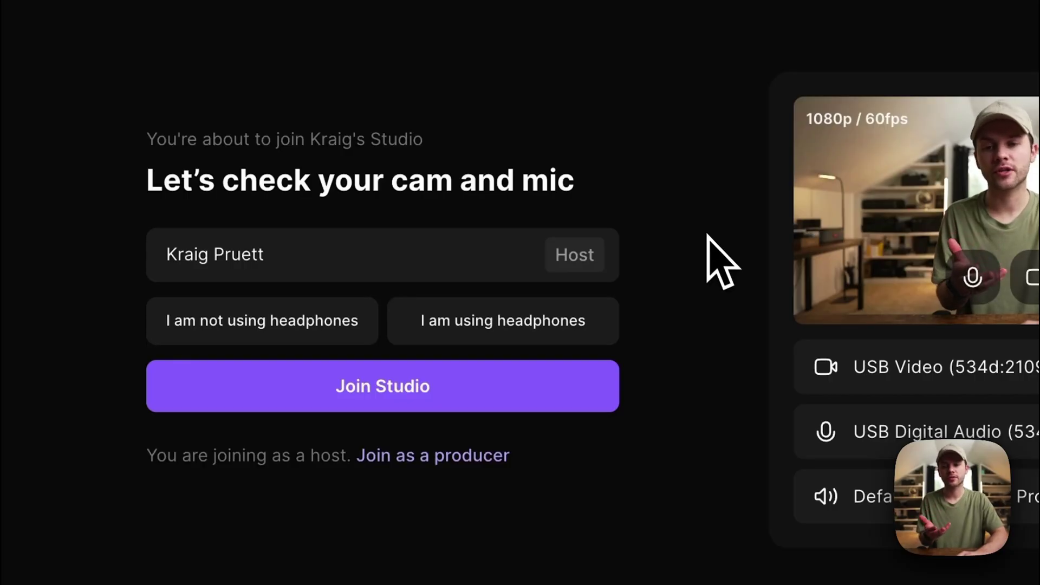
Leave the participant name unchanged and choose 'I am not using headphones'.
left_click(363, 255)
left_click(657, 287)
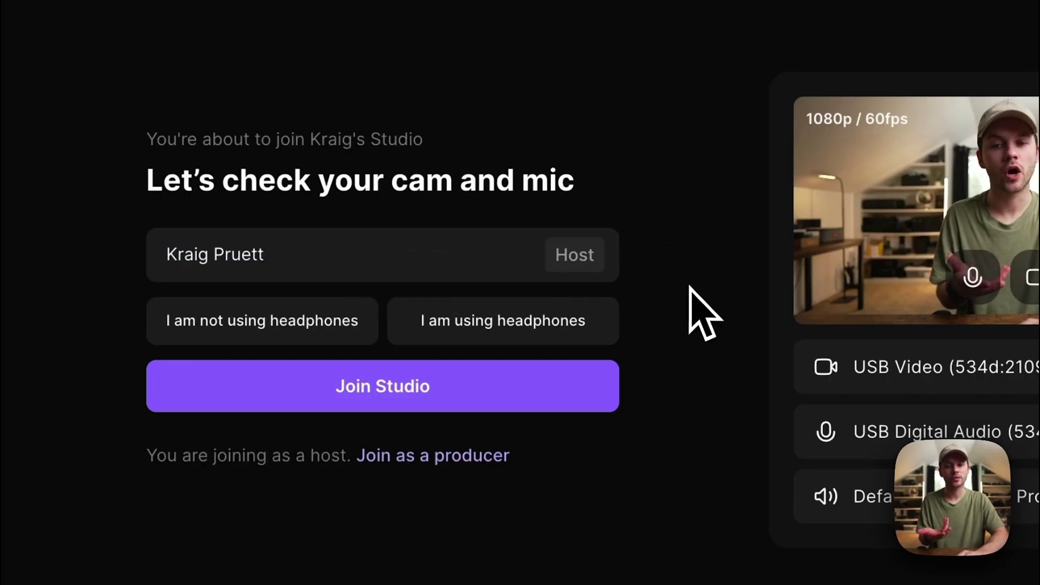
left_click(296, 337)
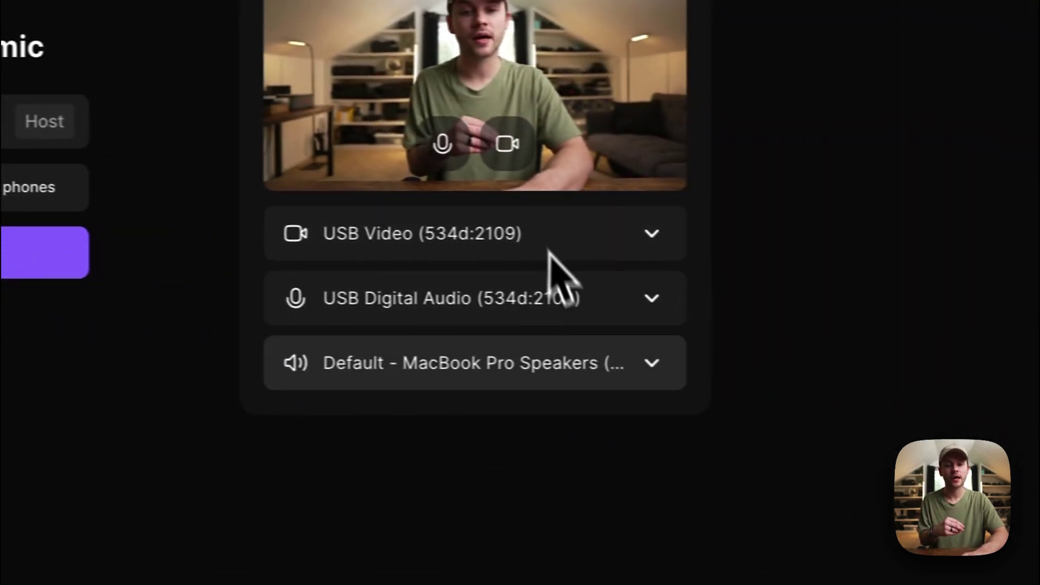
Keep the USB Video camera and USB Digital Audio as the microphone.
left_click(501, 246)
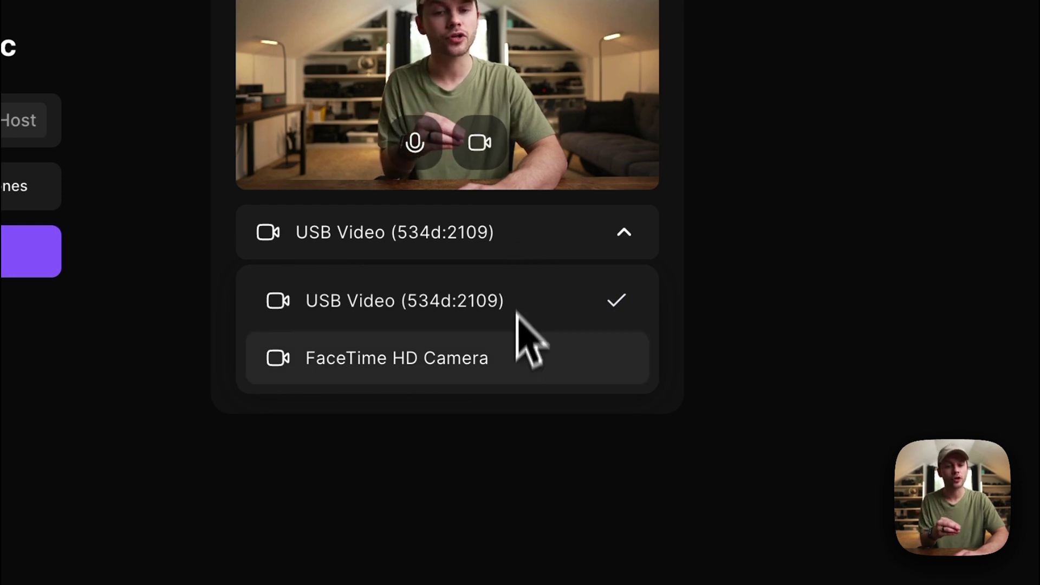
left_click(494, 301)
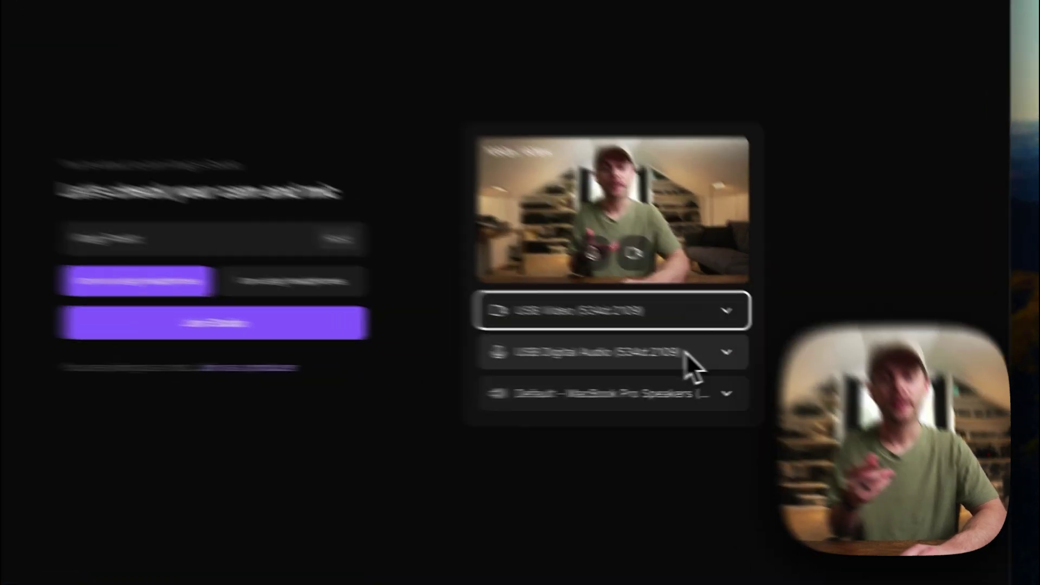
left_click(685, 353)
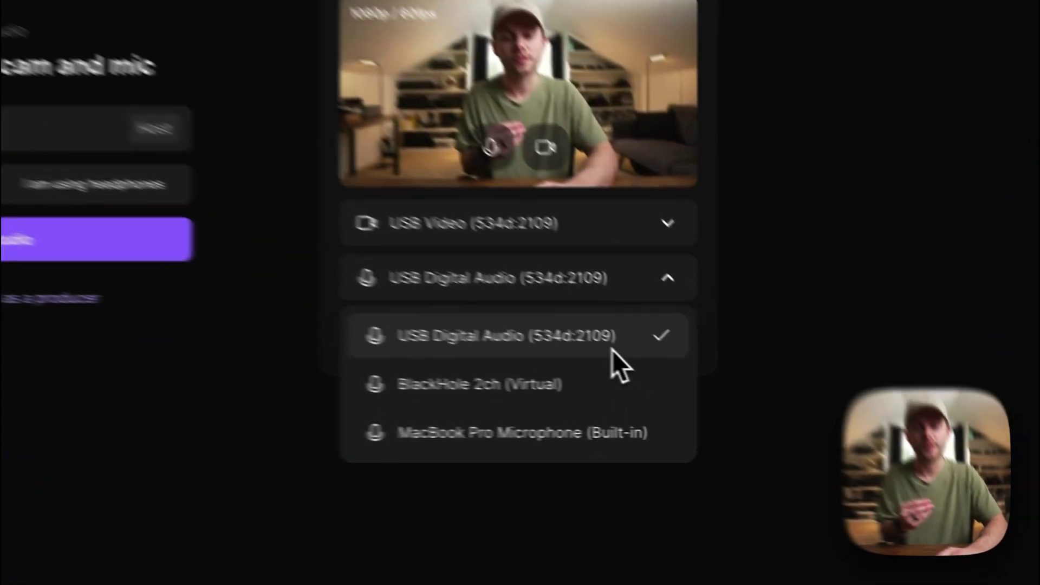
left_click(612, 350)
left_click(590, 276)
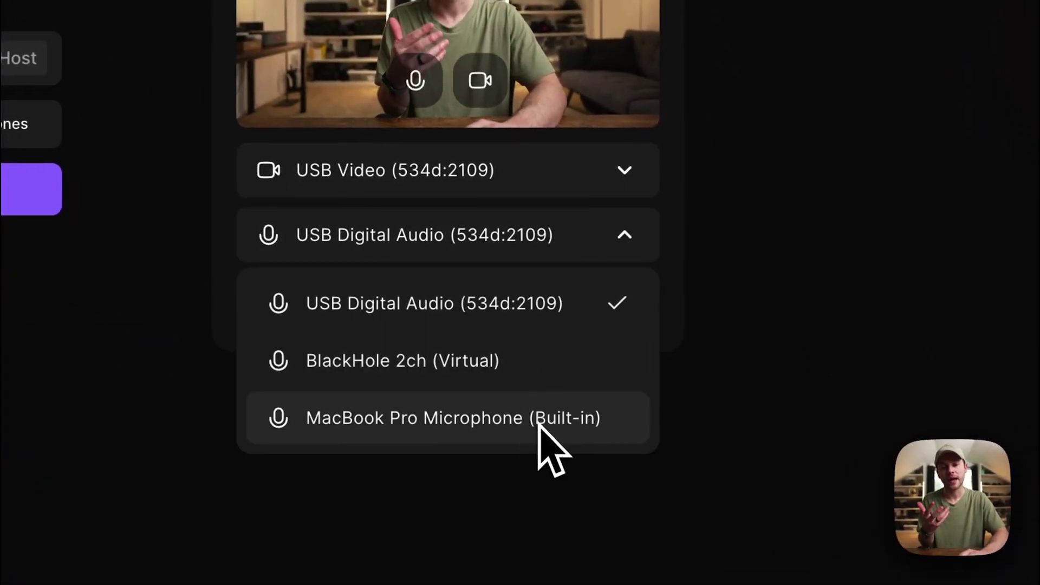
left_click(629, 236)
Reconfirm the USB Video camera and keep the default speakers as output.
left_click(600, 179)
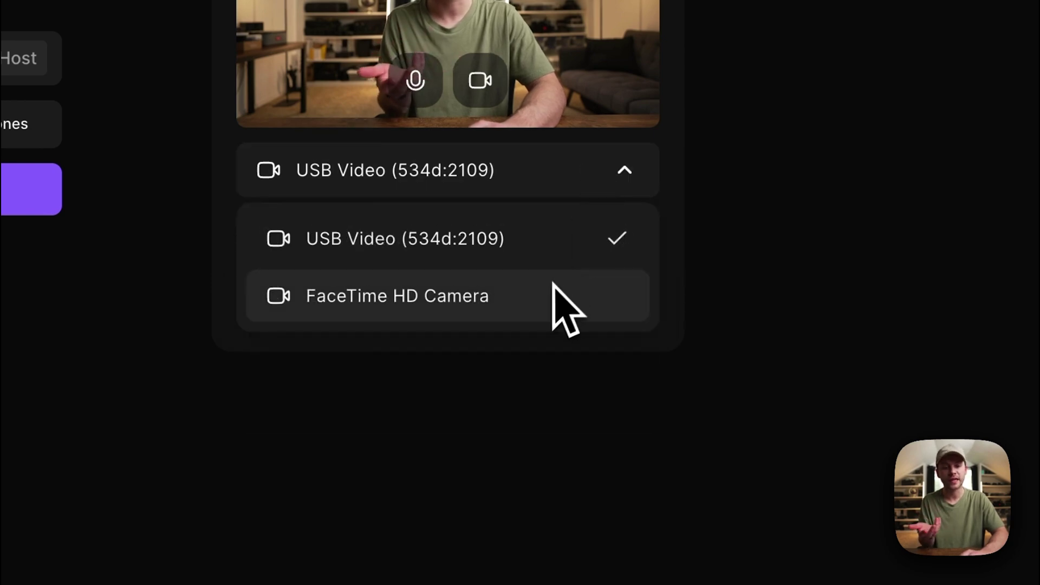
left_click(745, 225)
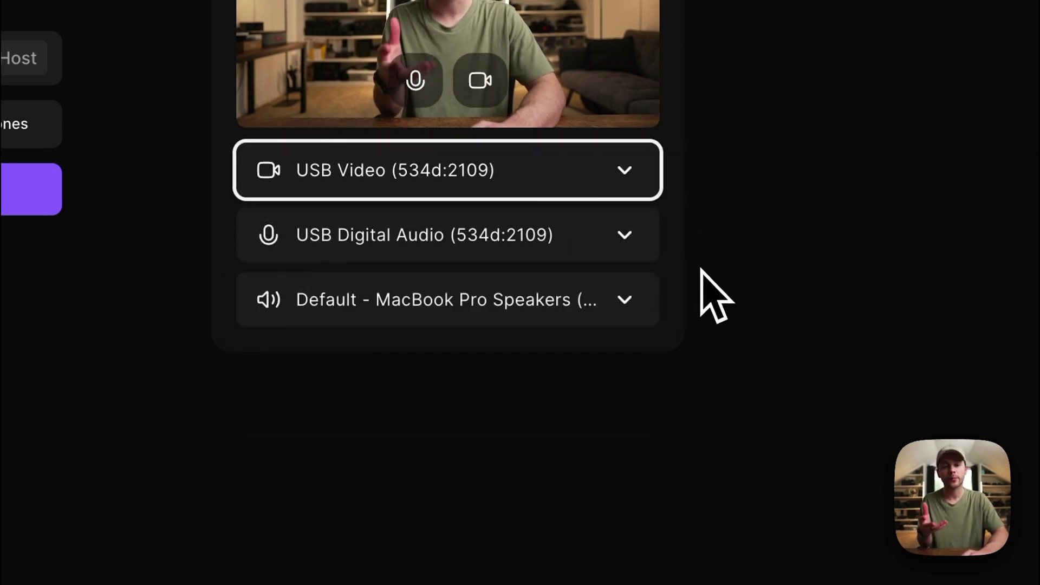
left_click(563, 301)
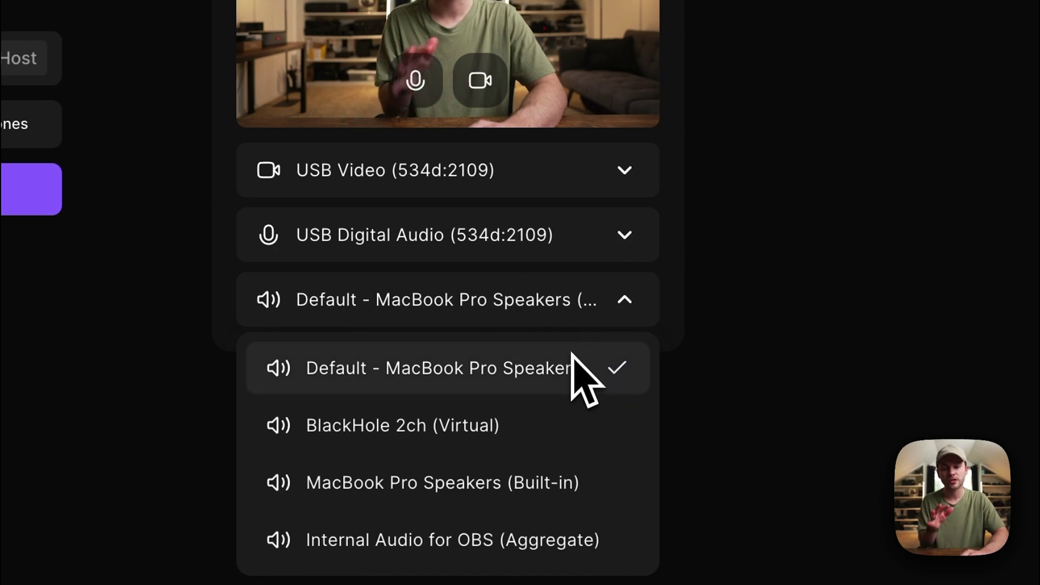
left_click(780, 266)
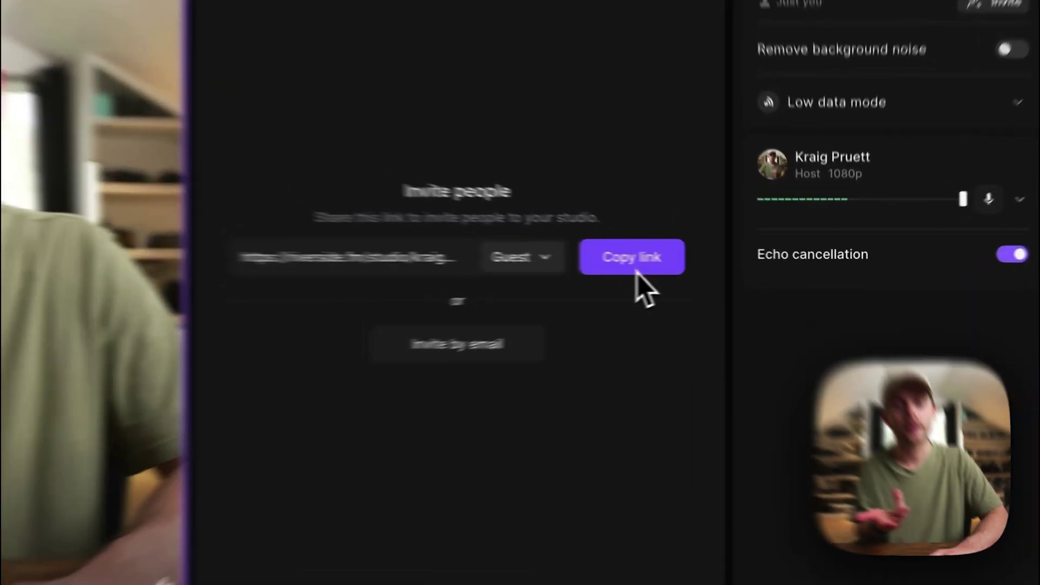
Copy the guest invite link, then close the Invite people panel with Escape.
left_click(702, 287)
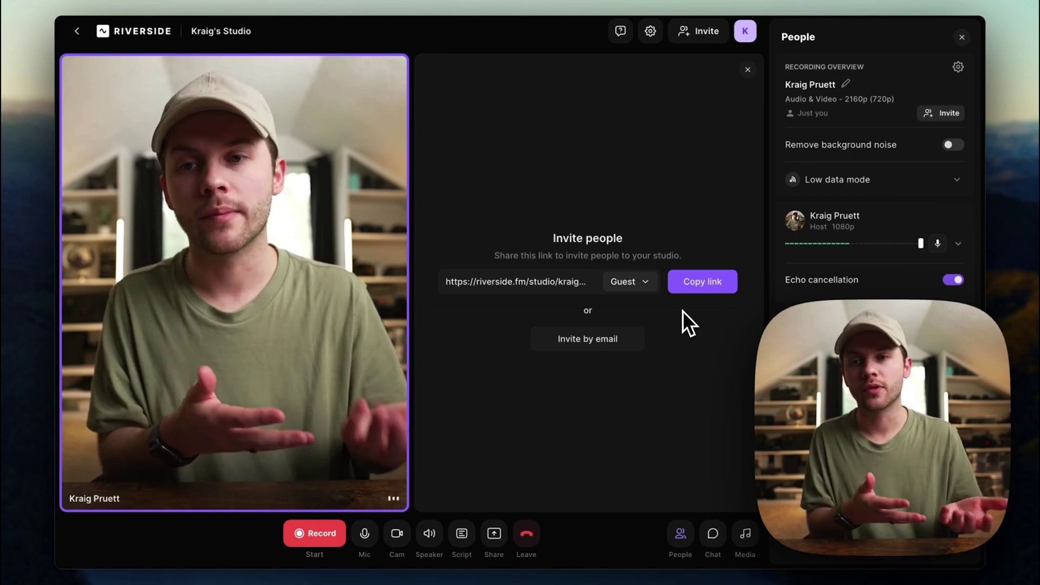
key("Escape")
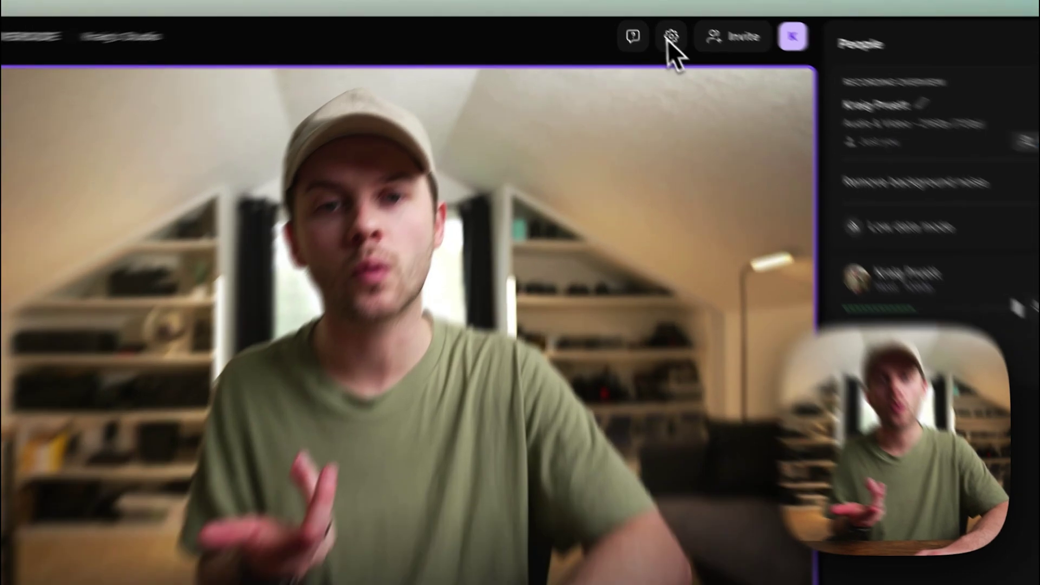
In studio settings, drag the Audio & Video Output Volume slider to about halfway.
left_click(653, 32)
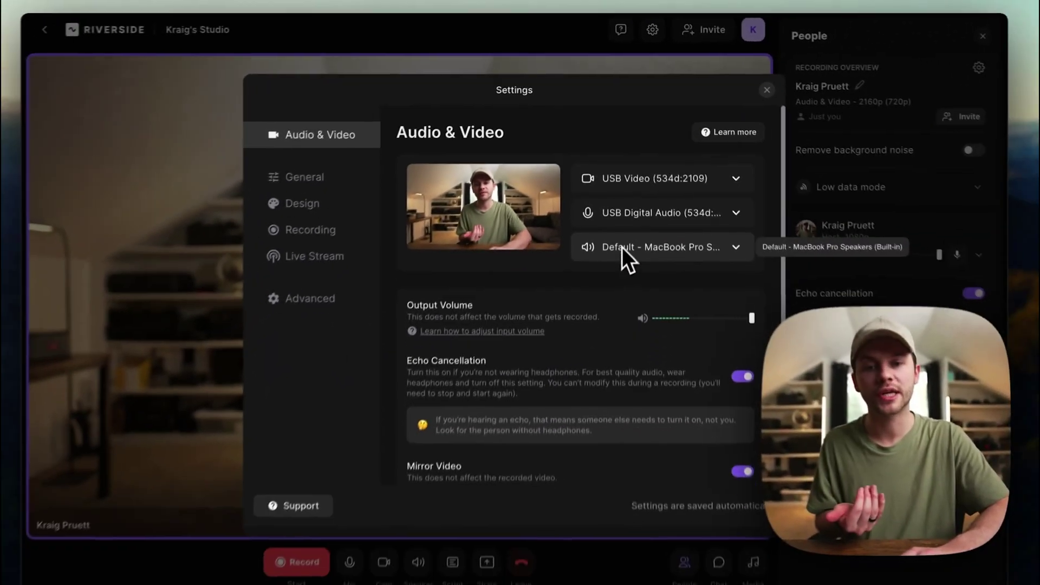
scroll(623, 325, "down", 3)
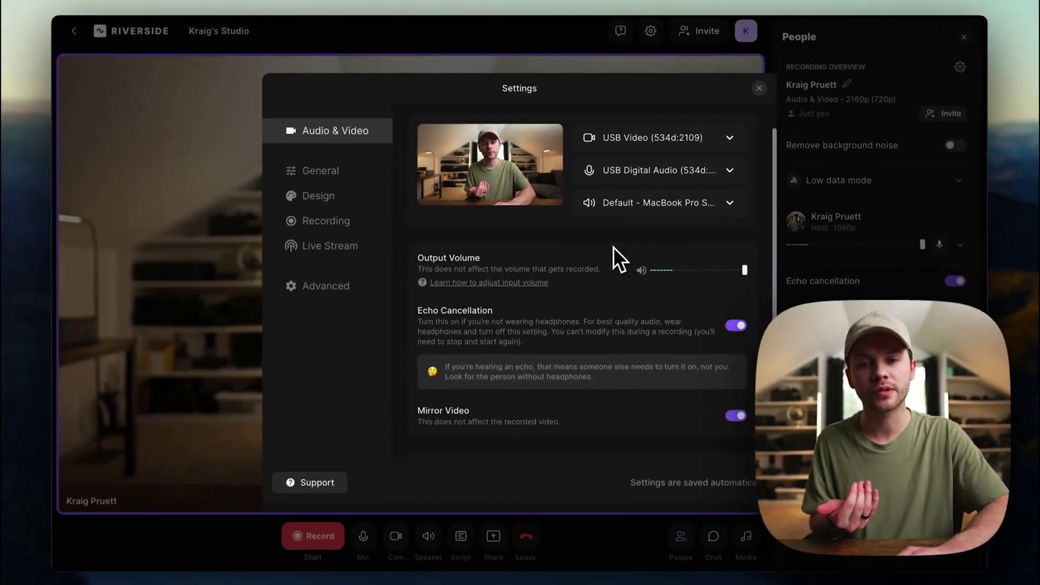
mouse_move(745, 253)
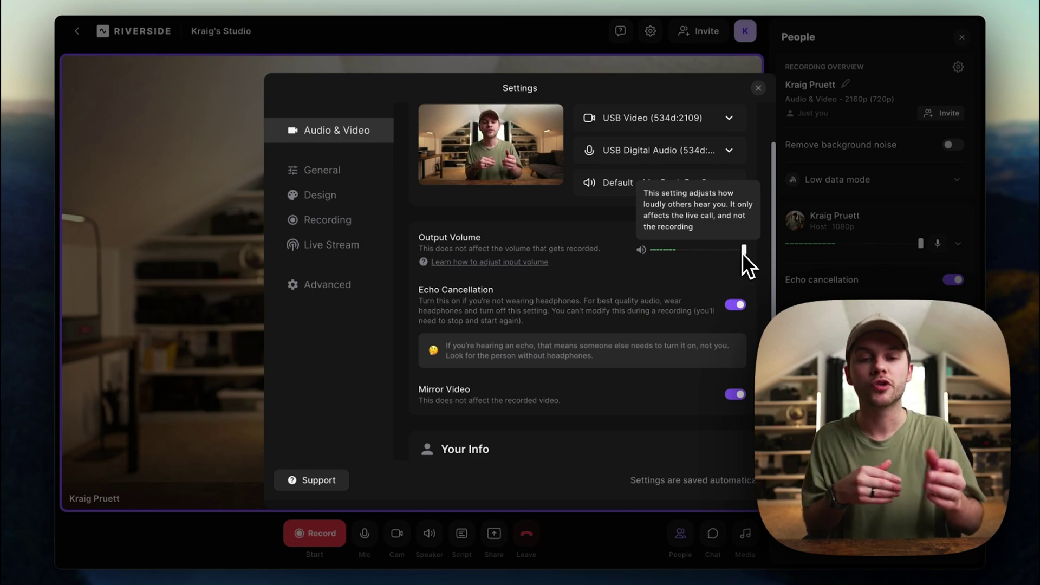
left_click_drag(742, 253, 699, 252)
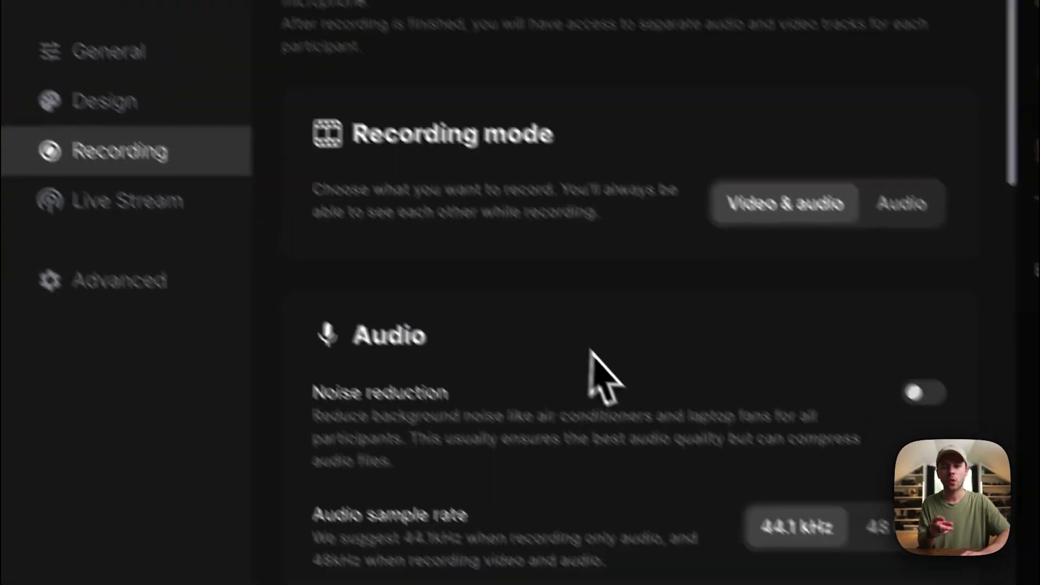
Browse the Recording, Live Stream and Advanced settings pages, then close Settings.
scroll(534, 333, "down", 10)
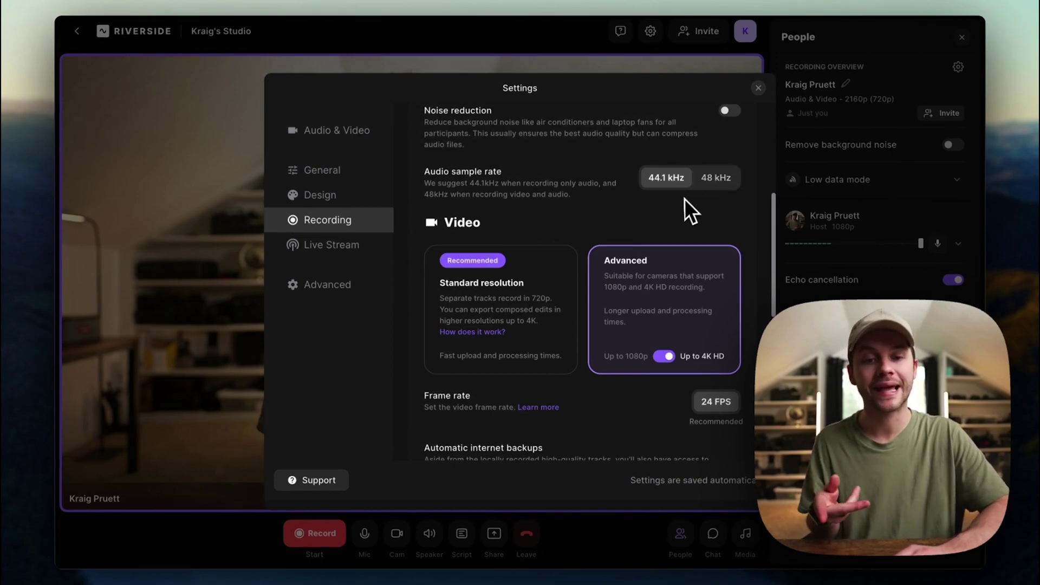
scroll(681, 202, "down", 1)
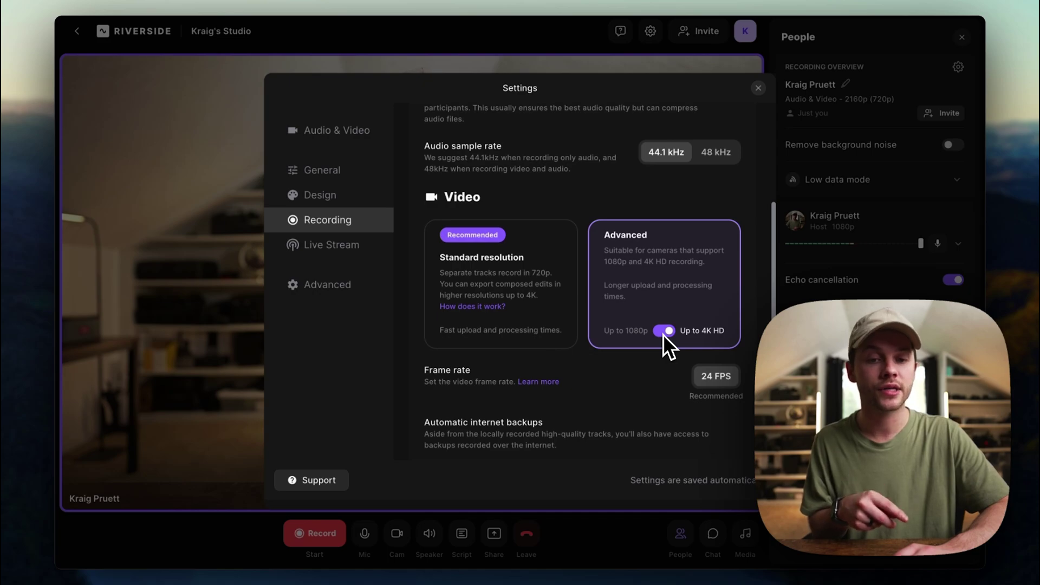
left_click(347, 245)
scroll(519, 254, "up", 4)
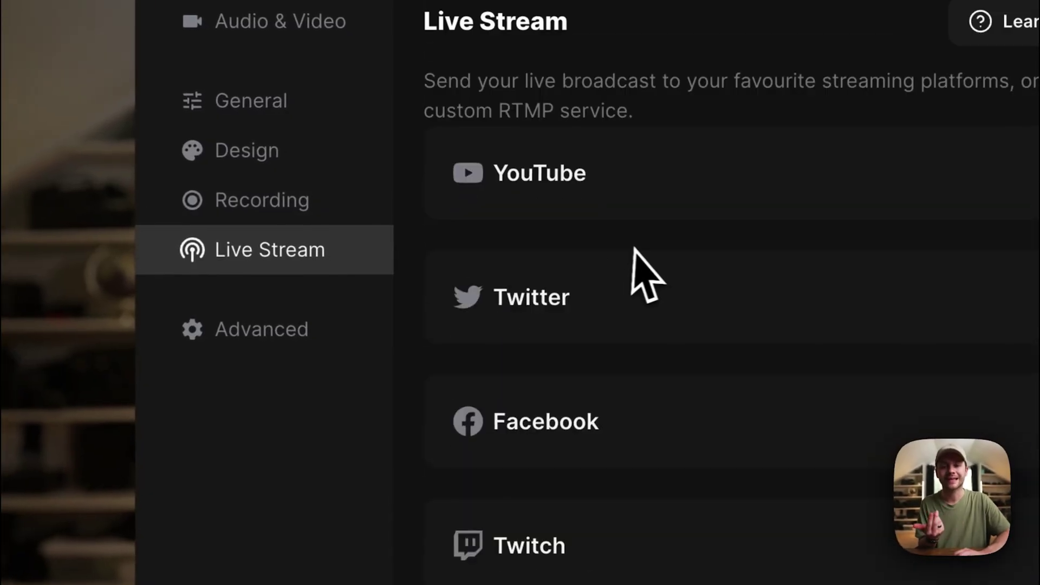
scroll(639, 254, "down", 1)
scroll(639, 255, "up", 1)
left_click(283, 329)
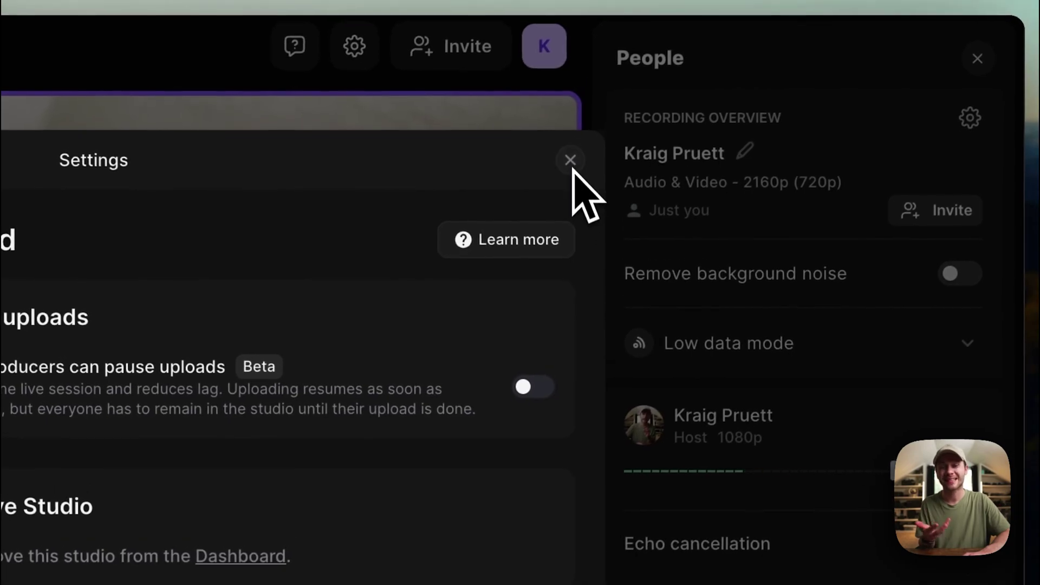
left_click(570, 160)
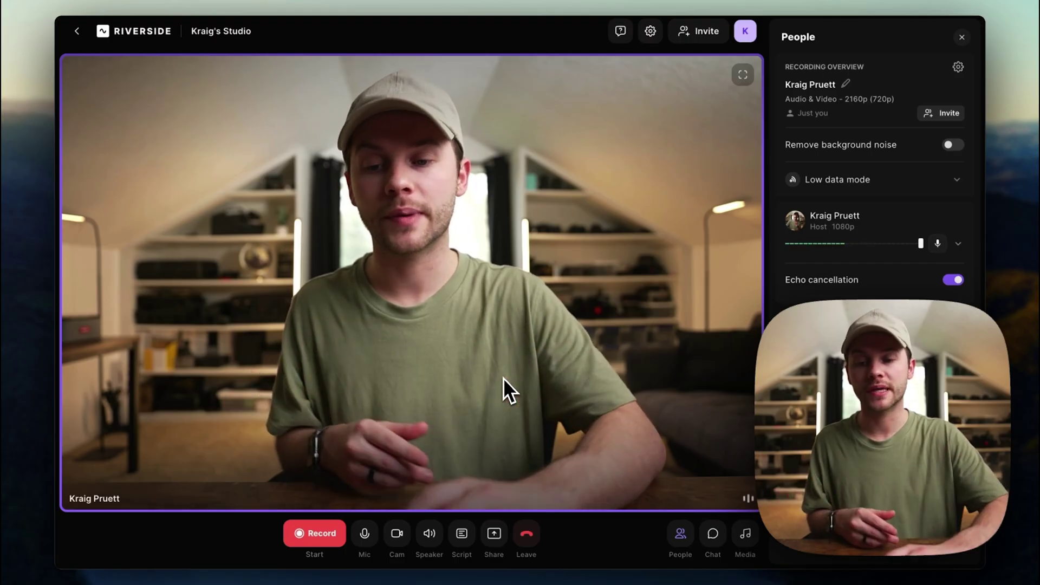
mouse_move(366, 536)
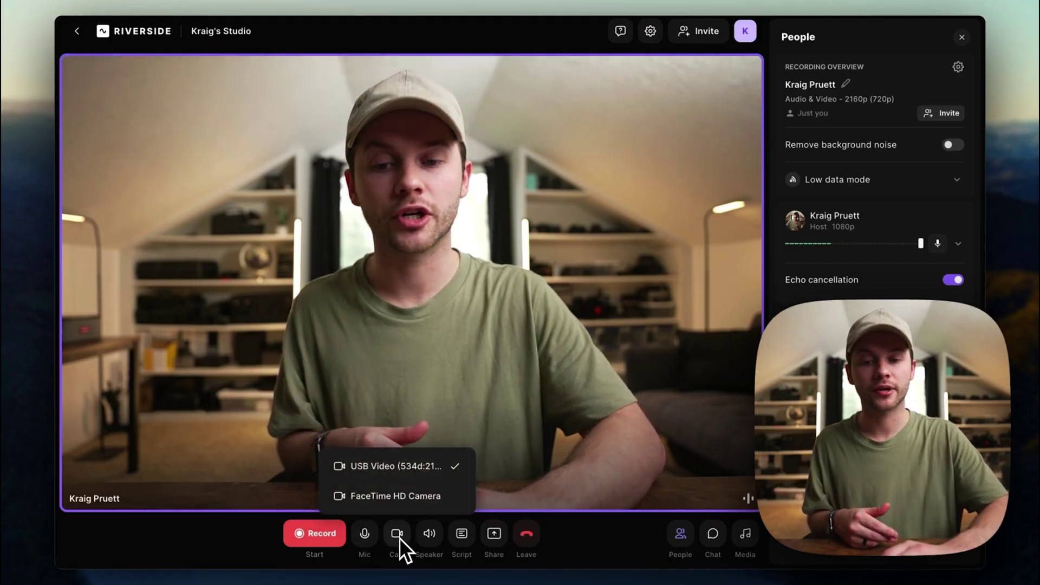
mouse_move(459, 539)
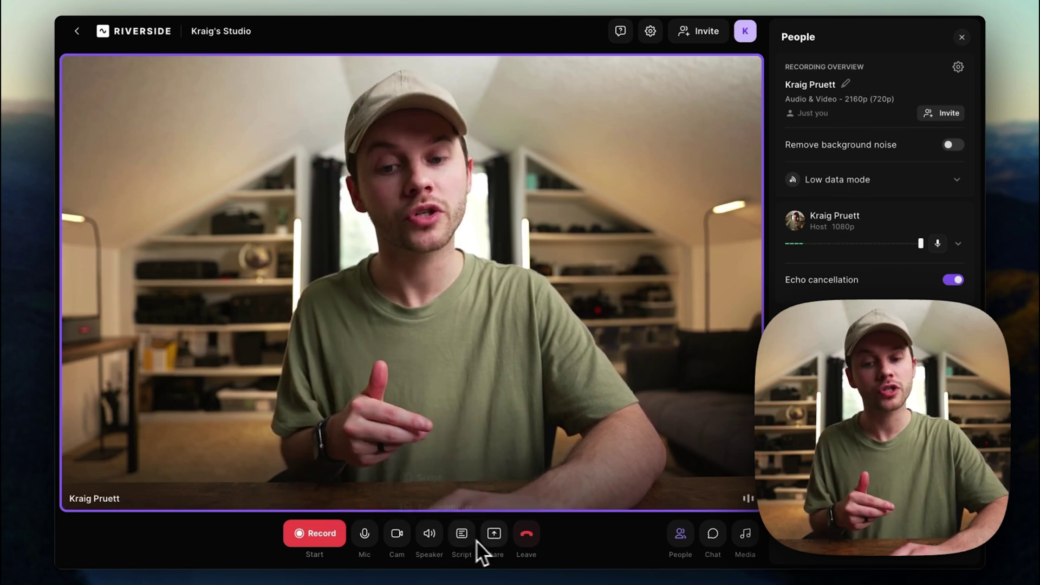
mouse_move(490, 540)
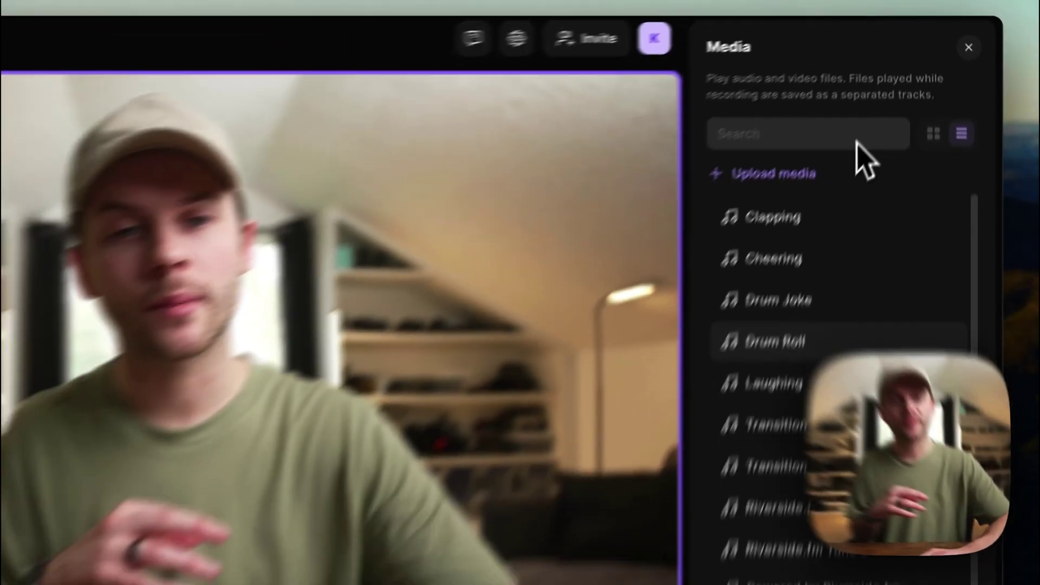
Play the Laughing sound effect from the media library, raise the volume, then stop it.
scroll(863, 357, "down", 1)
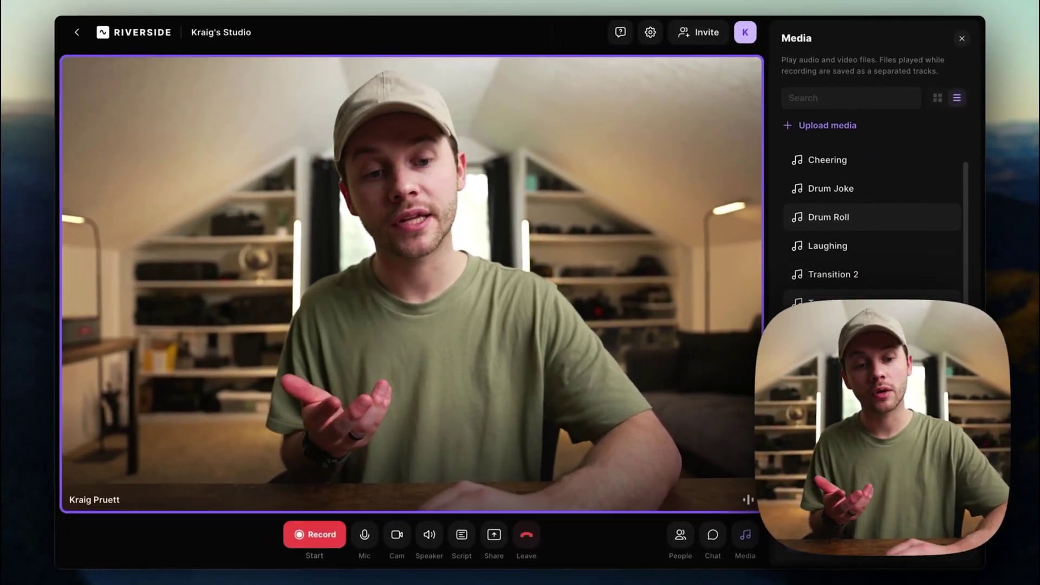
scroll(879, 298, "up", 1)
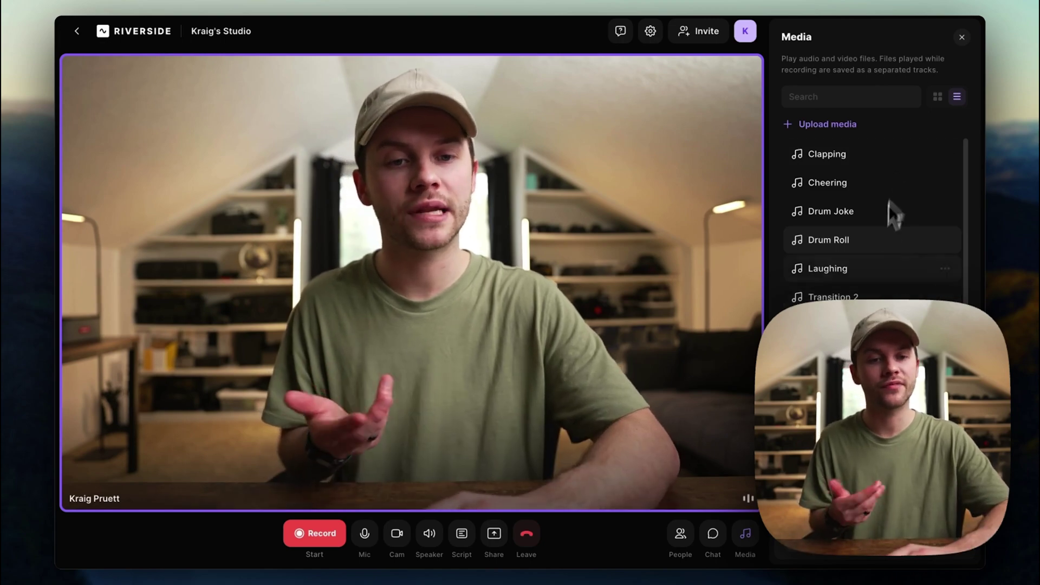
left_click(840, 273)
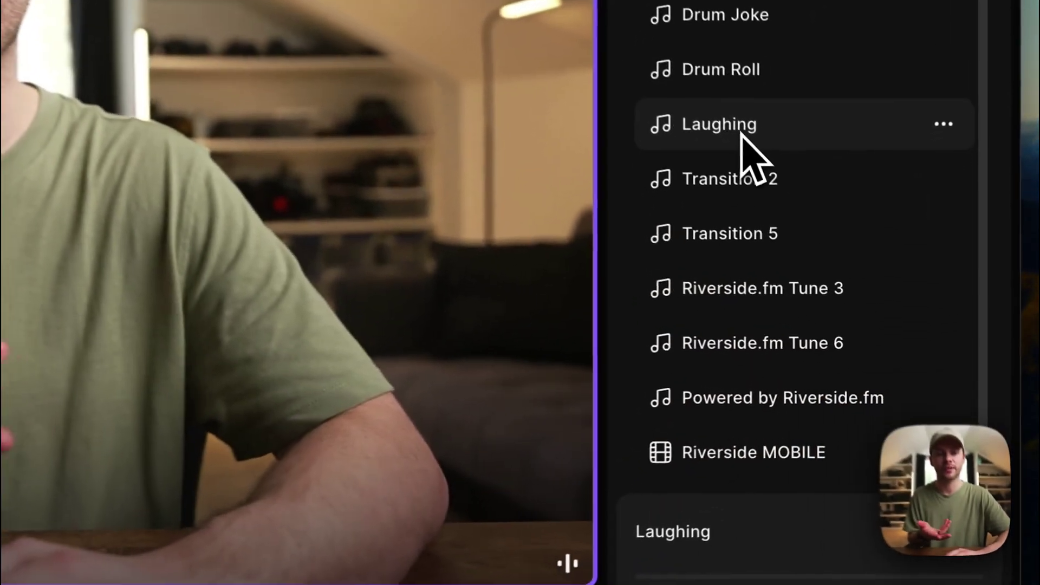
key("XF86AudioRaiseVolume")
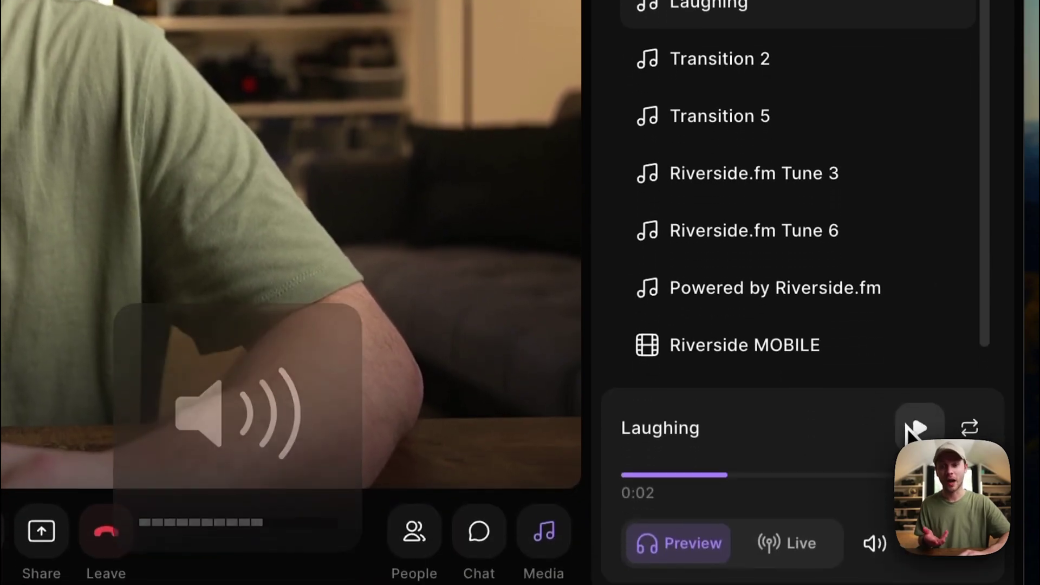
left_click(917, 426)
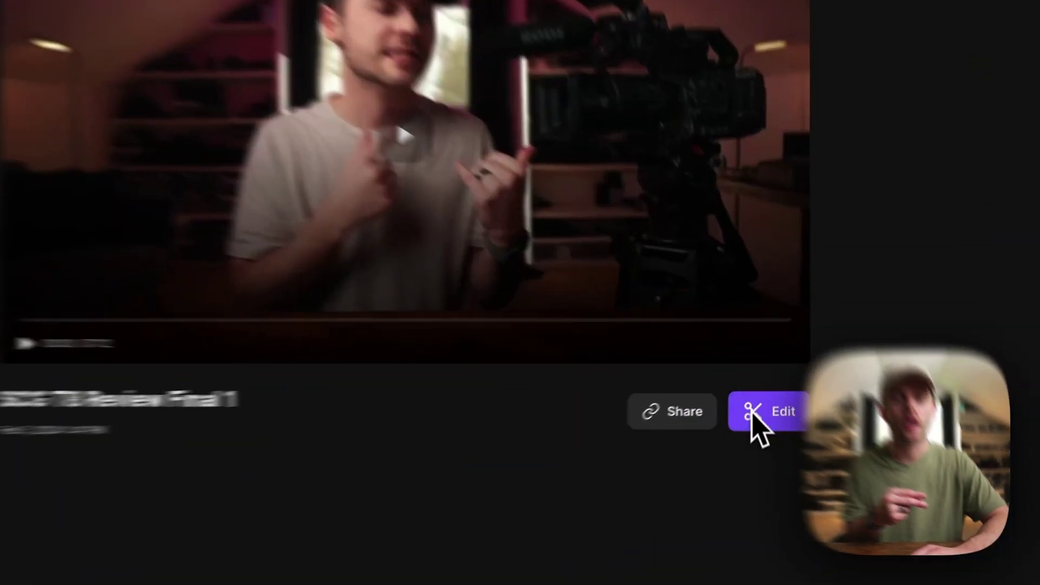
Open the Edit options for the SCG T8 Review Final 1 recording.
left_click(769, 423)
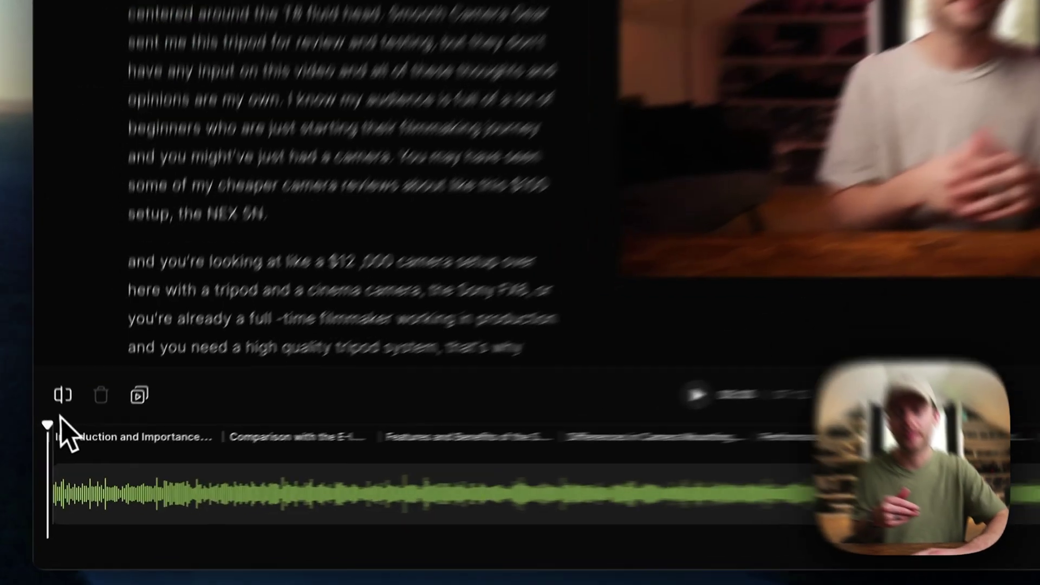
Split the timeline at 00:34 and 00:46 and delete the stretch between them.
left_click_drag(61, 474, 116, 471)
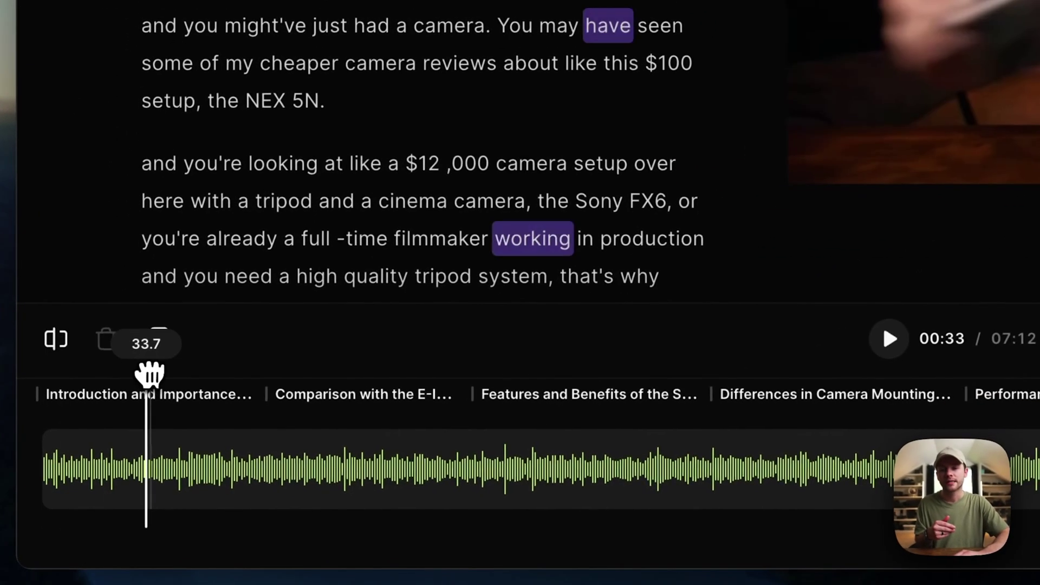
left_click_drag(149, 374, 152, 372)
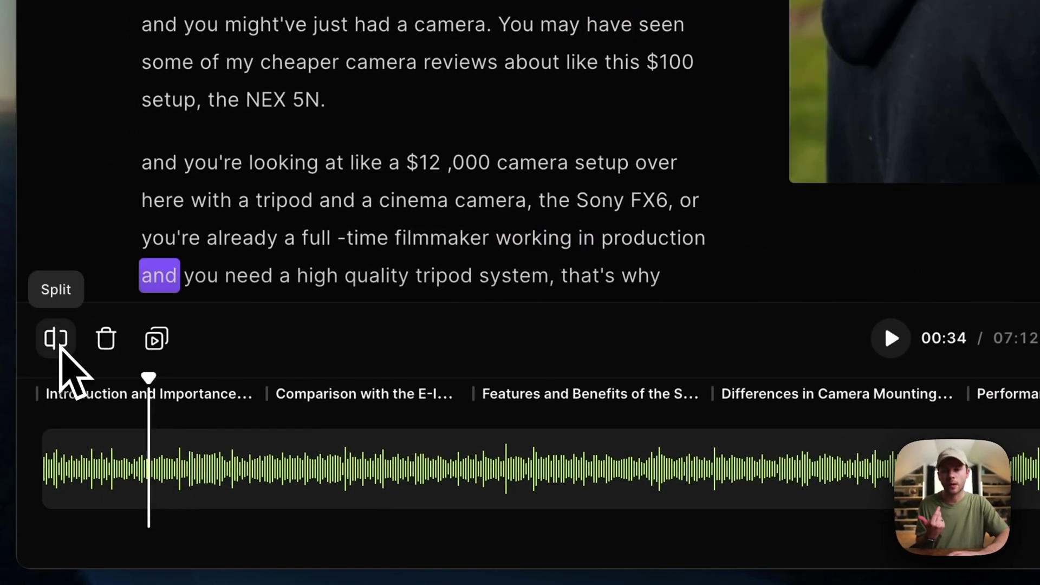
left_click(59, 341)
left_click_drag(150, 377, 186, 377)
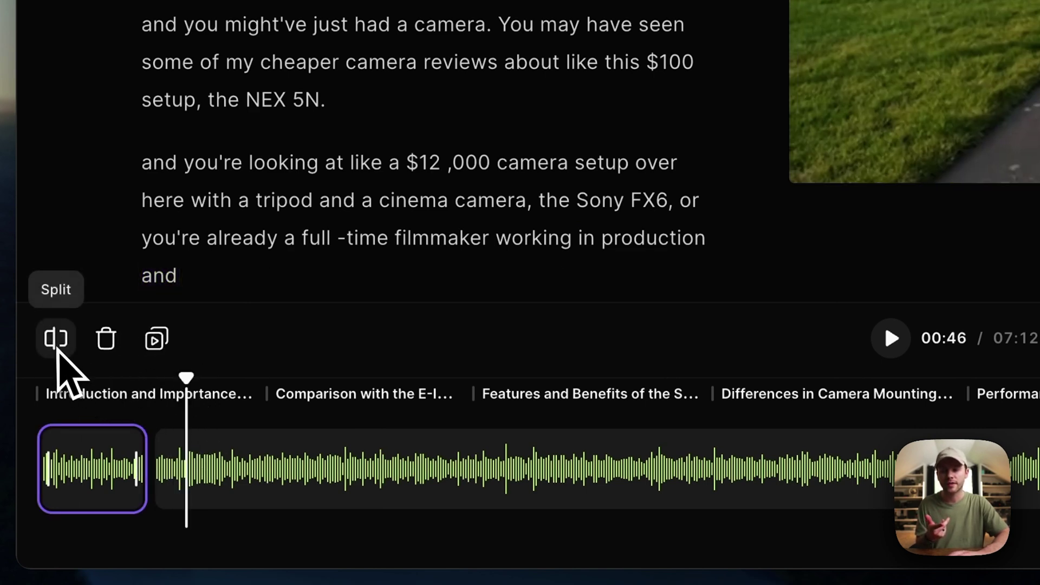
left_click(58, 350)
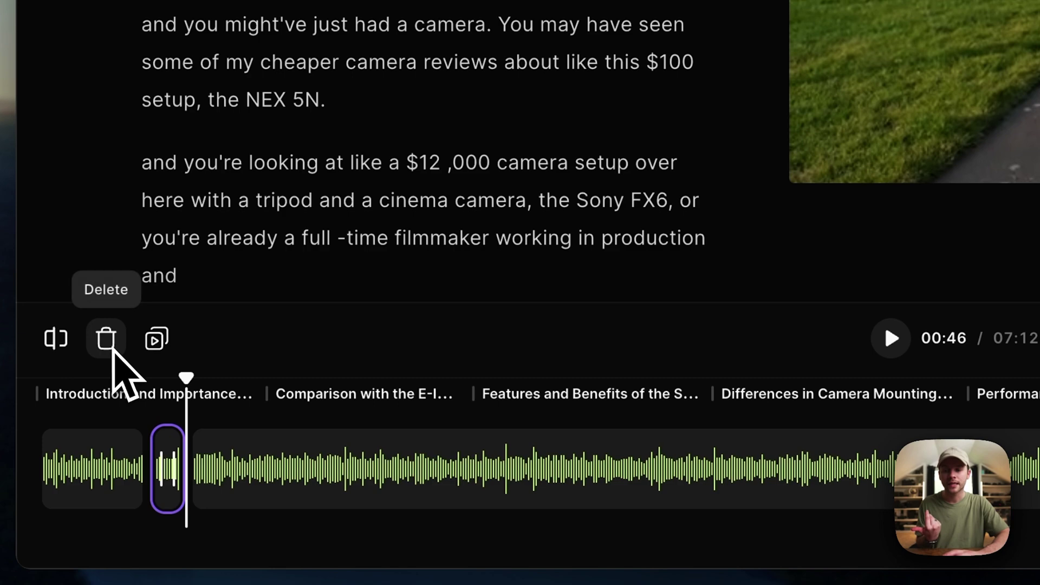
left_click(107, 343)
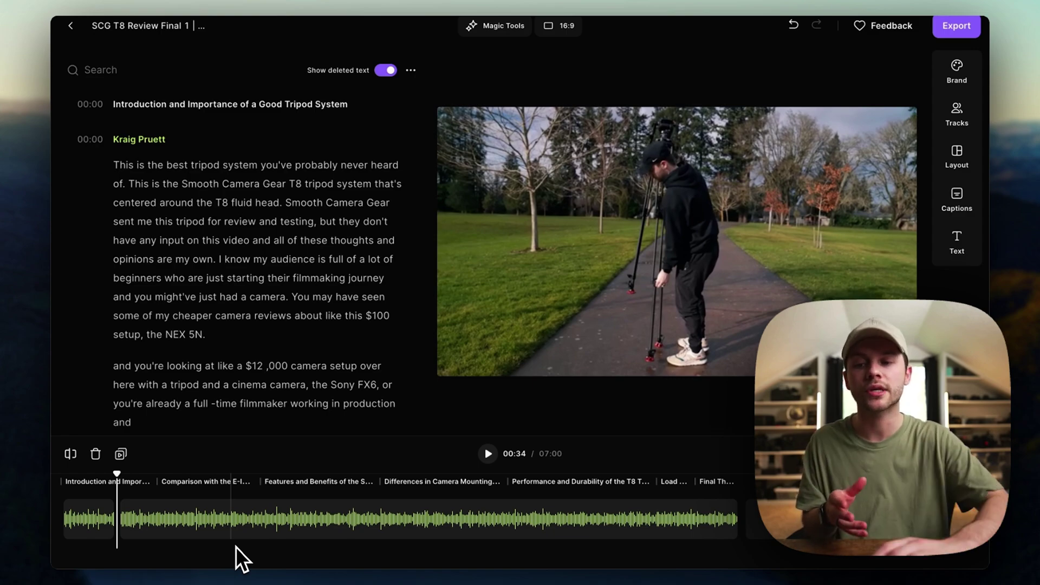
Split at 01:06 and 01:19, then delete the $600 clip and the clip ending at 01:06, leaving 06:16.
left_click_drag(116, 474, 169, 476)
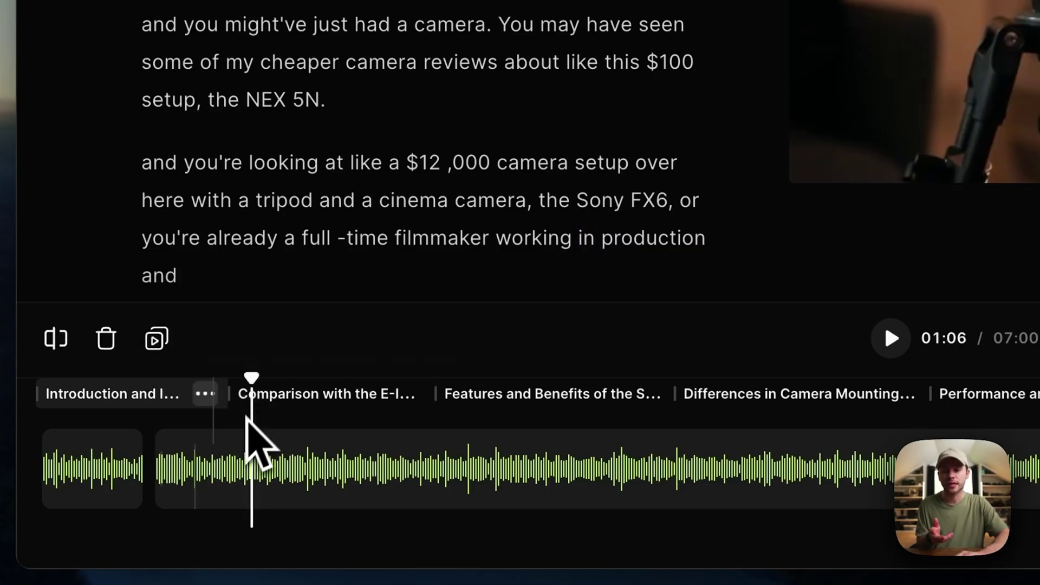
left_click(59, 337)
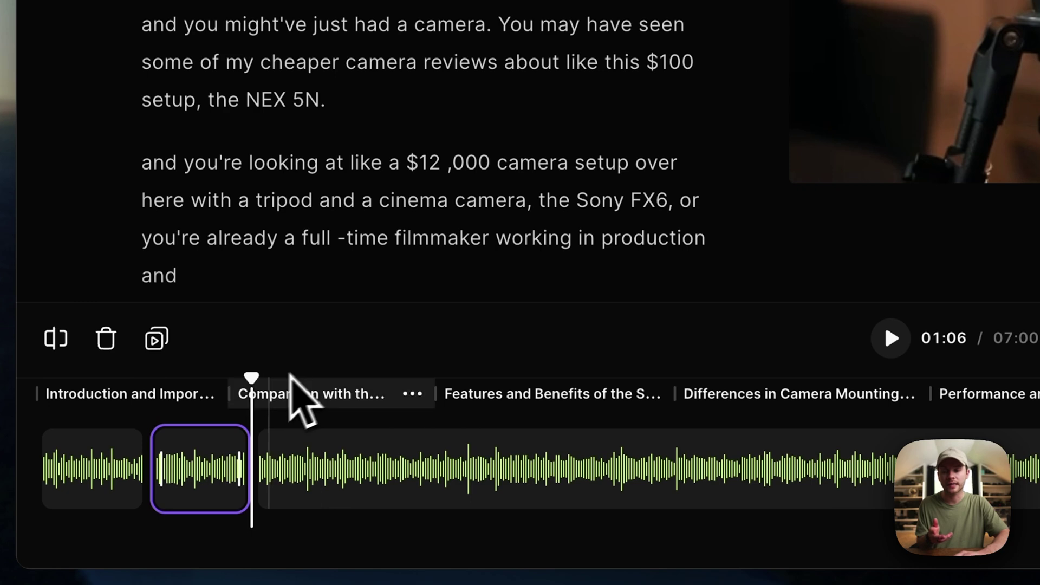
left_click(290, 375)
left_click(59, 338)
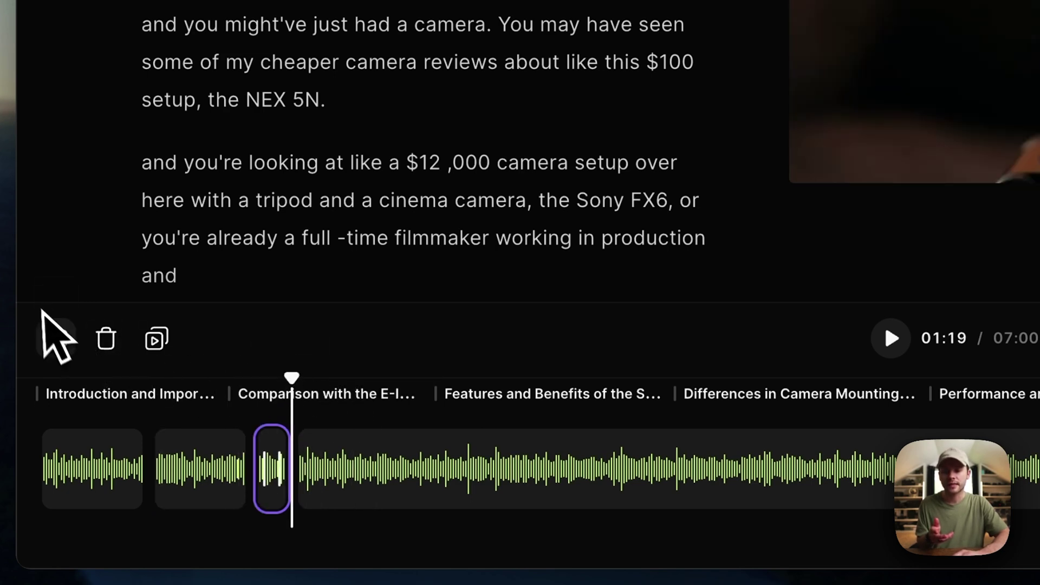
left_click(57, 338)
left_click(274, 476)
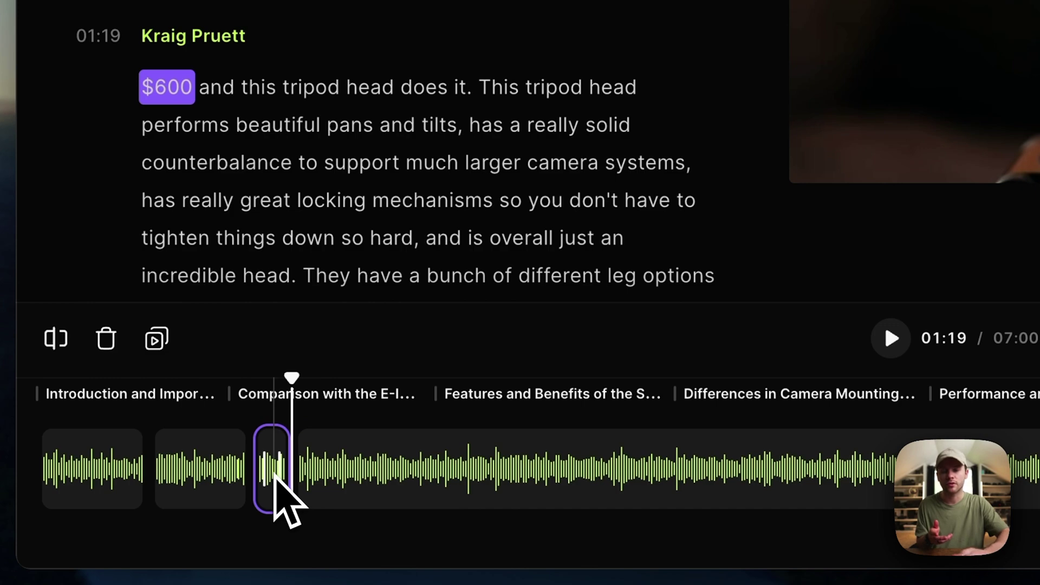
left_click(124, 350)
left_click(221, 476)
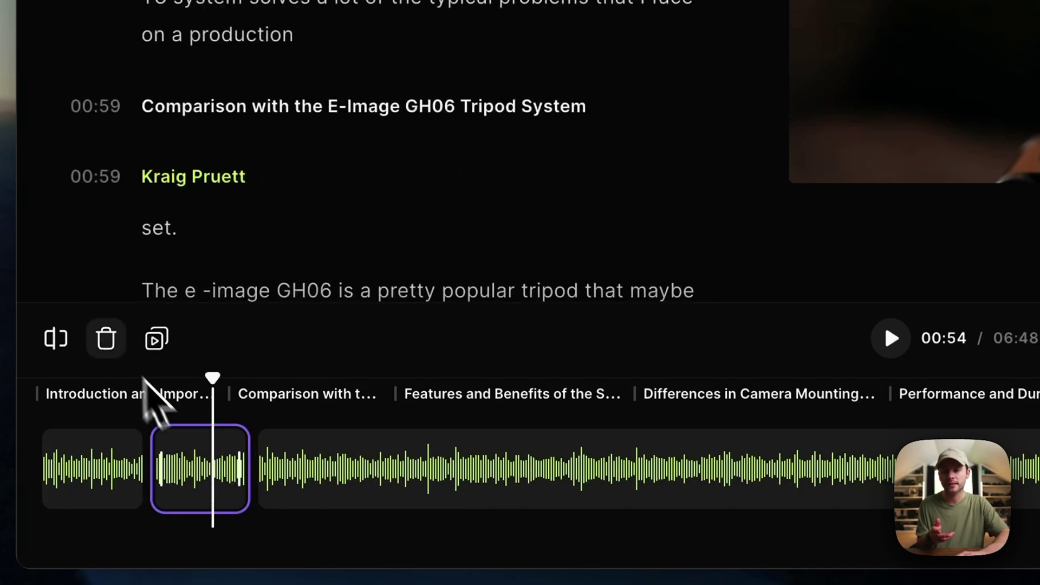
left_click(111, 341)
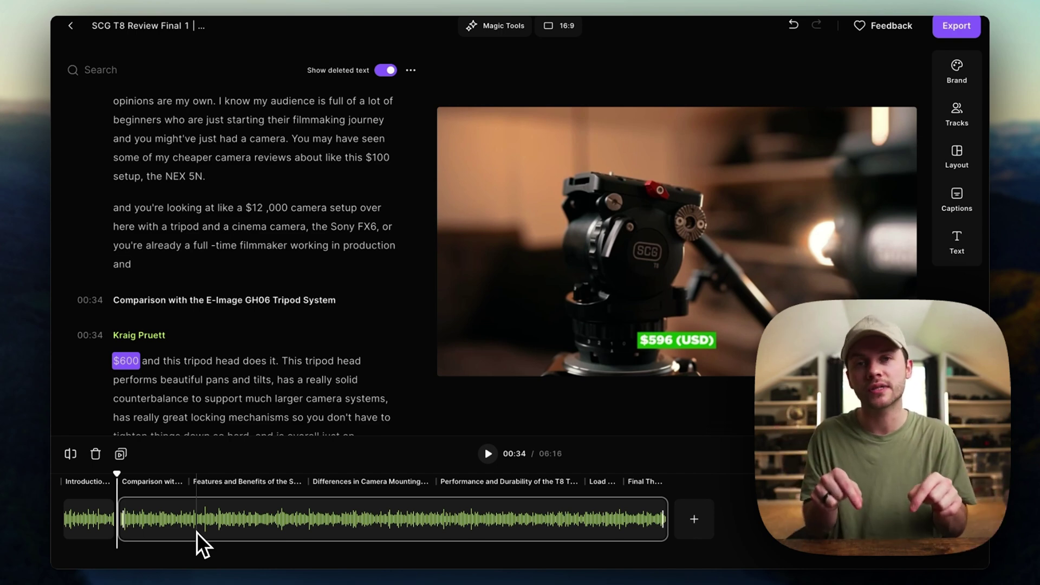
Select the T8 fluid-head sentence through the word 'bowl' in the transcript and cut it.
scroll(264, 269, "down", 10)
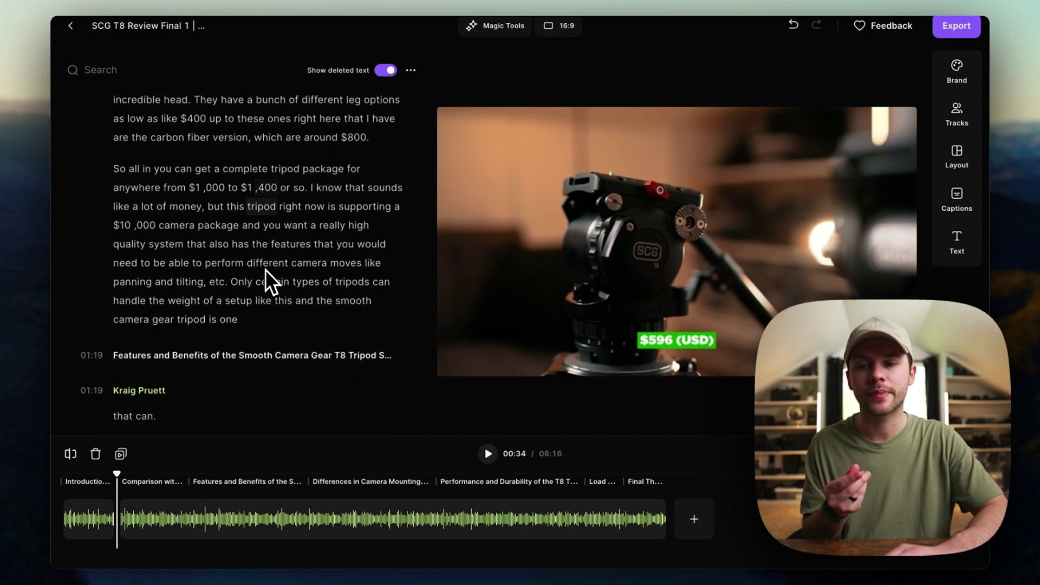
scroll(265, 269, "down", 8)
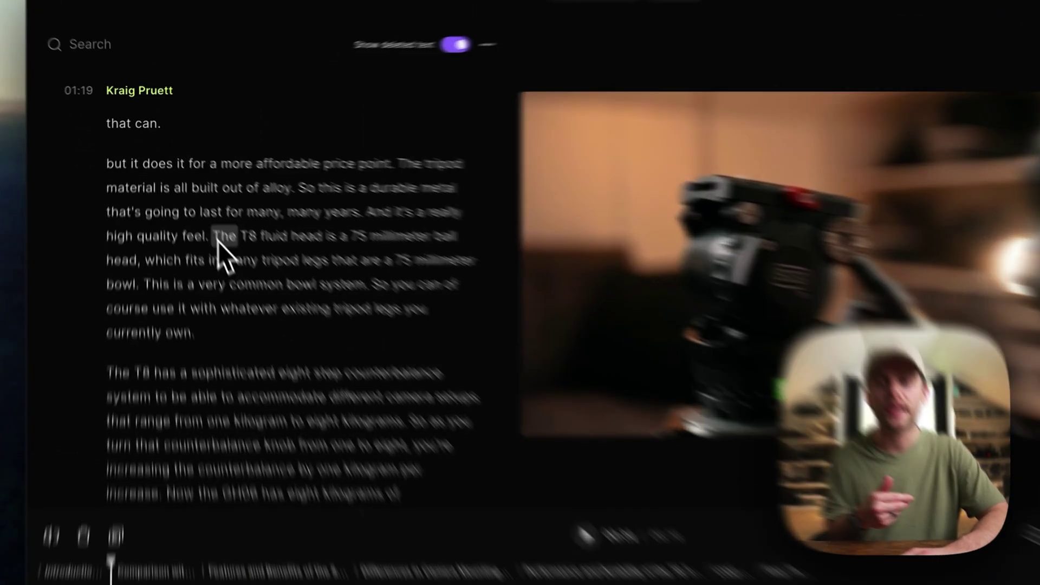
left_click_drag(206, 222, 368, 220)
left_click_drag(597, 276, 168, 340)
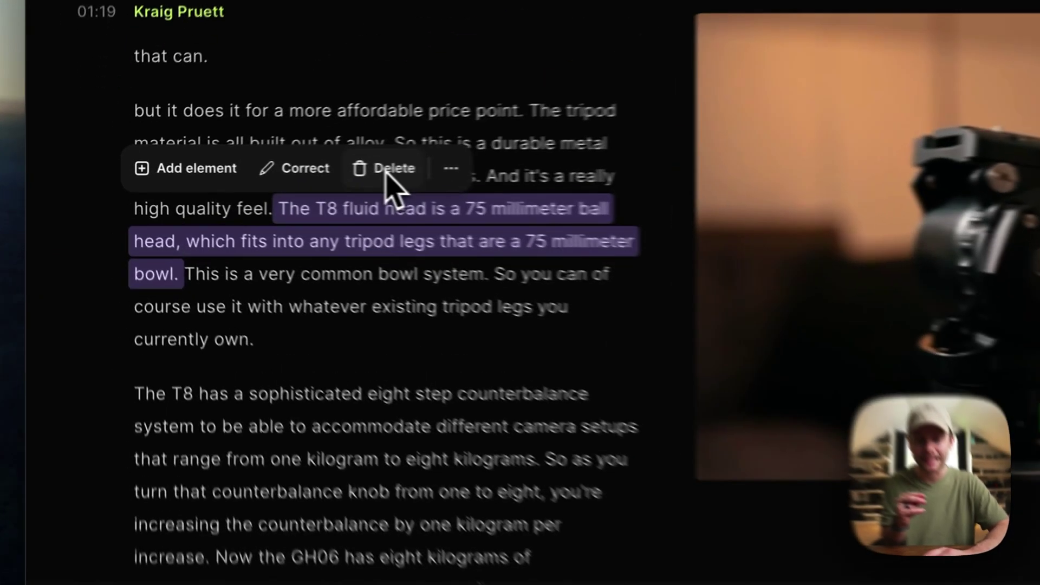
left_click(258, 197)
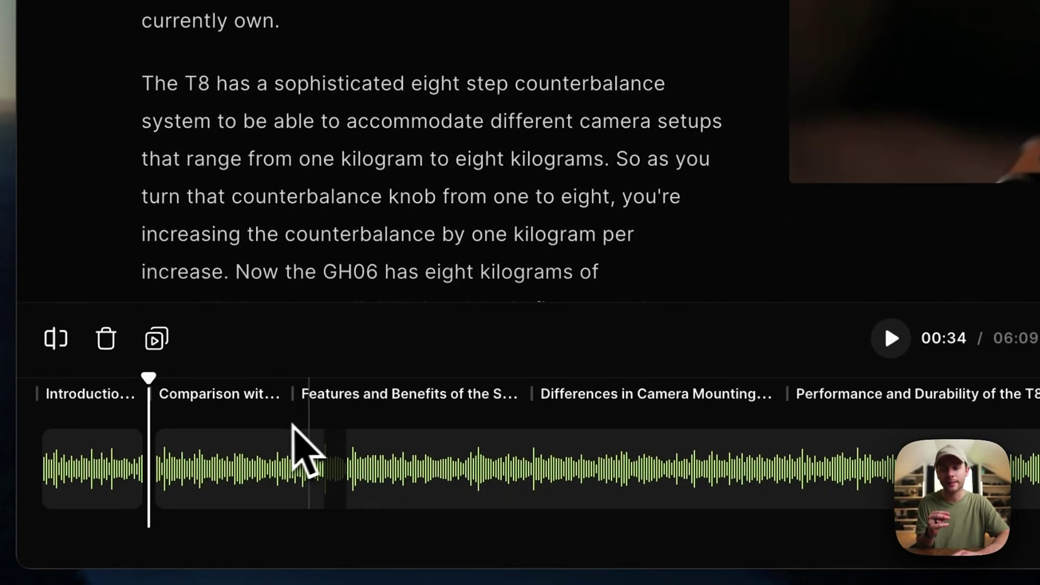
Play back from 01:26 and scrub the playhead to preview the cut point.
left_click_drag(149, 377, 315, 391)
key("space")
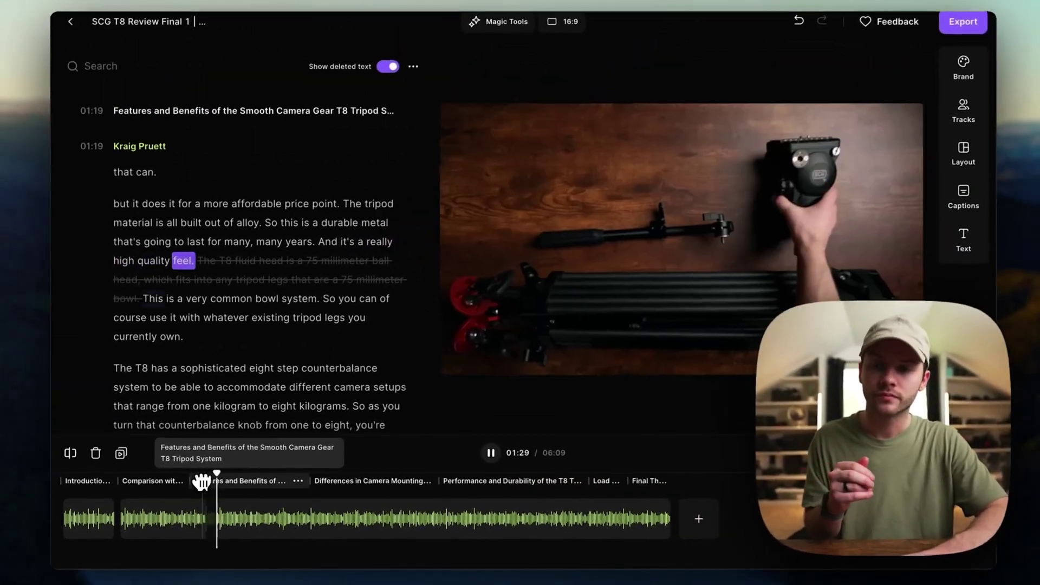
left_click_drag(212, 473, 207, 471)
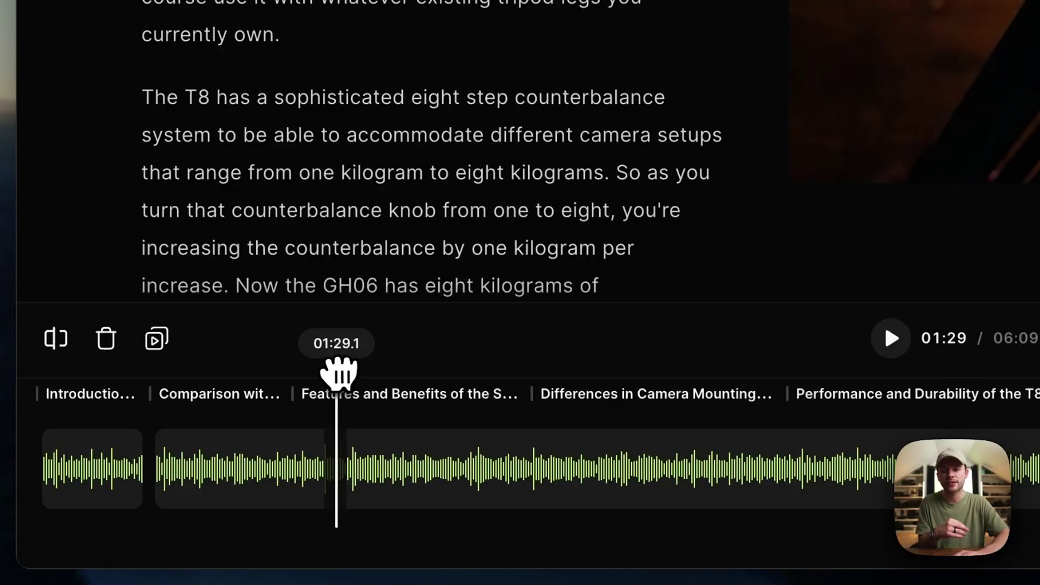
left_click_drag(328, 373, 338, 373)
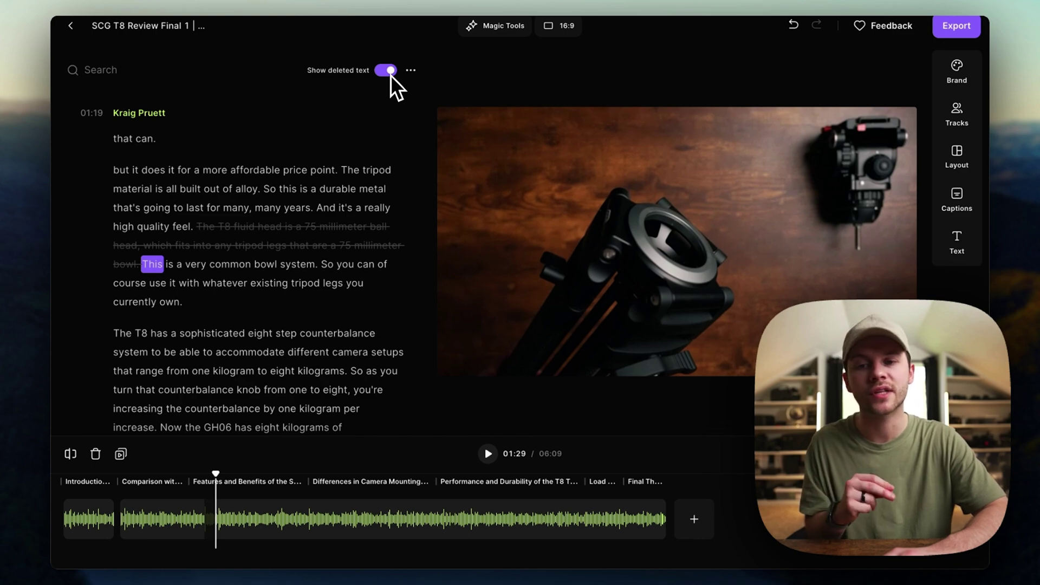
Hide the deleted text and preview playback from 01:26 through the cut to T8 at 01:35.
left_click(200, 518)
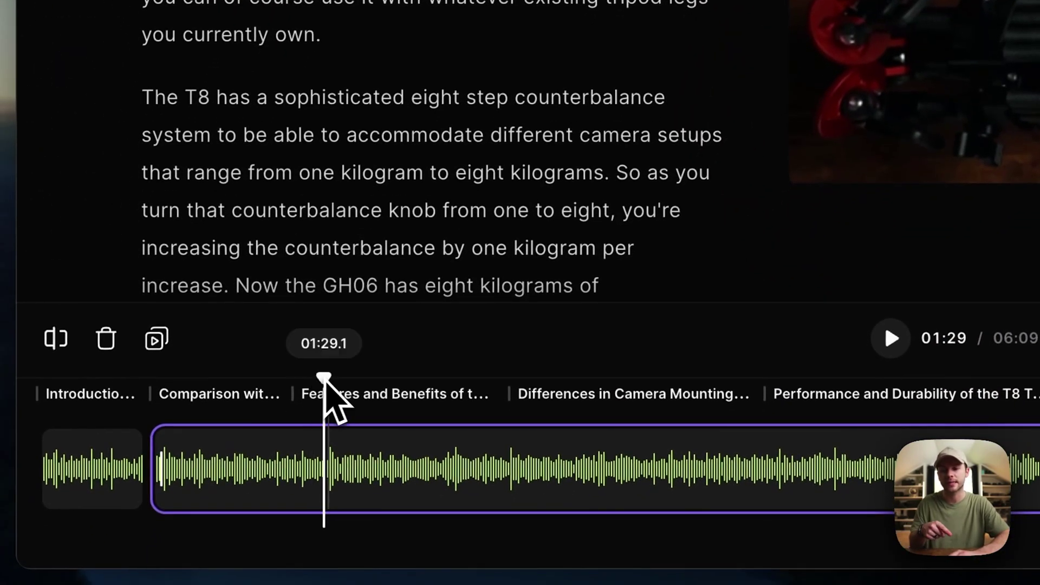
left_click_drag(325, 381, 317, 373)
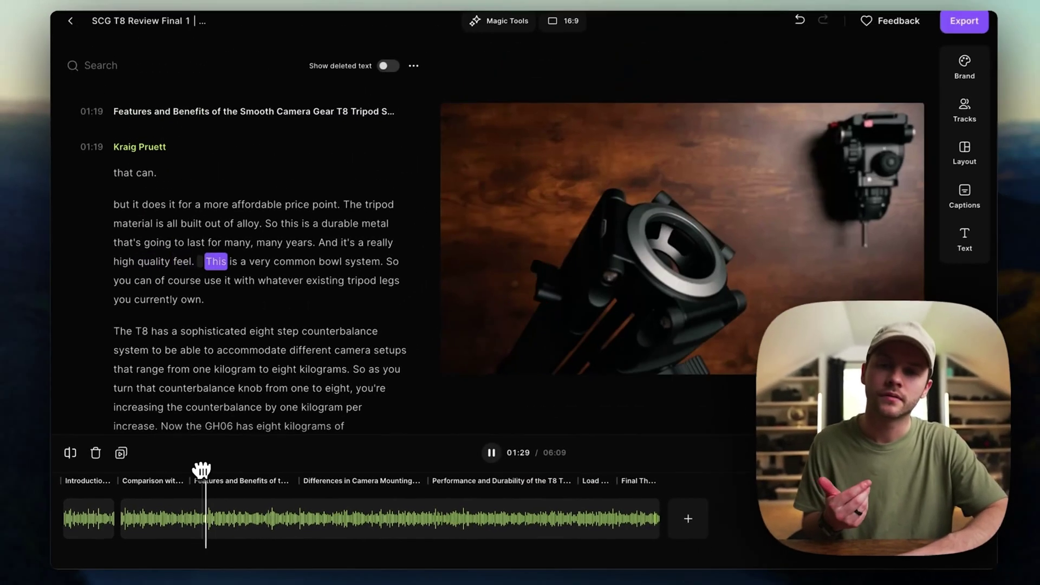
key("space")
left_click(214, 477)
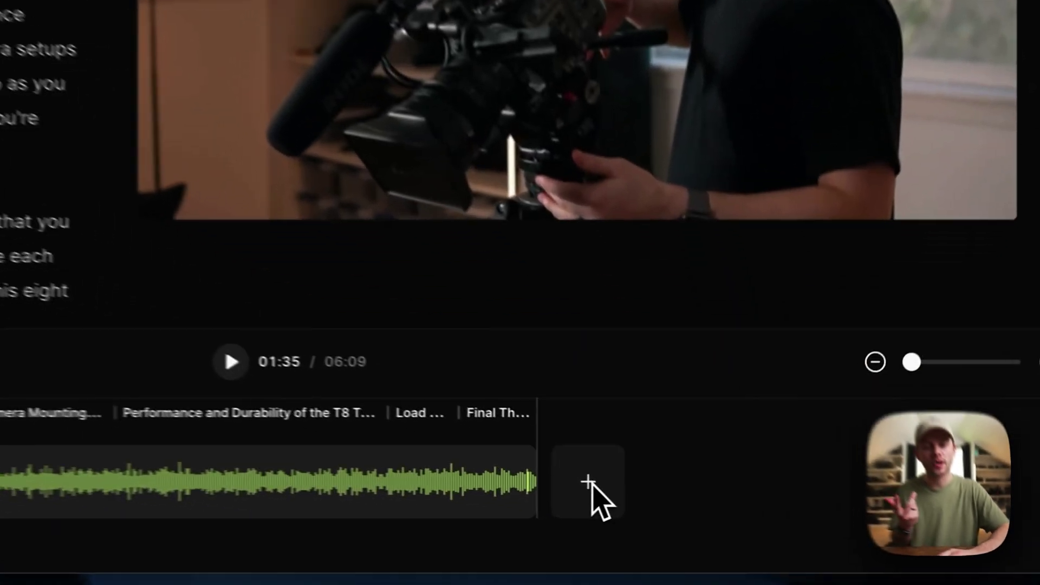
Upload Short KP YouTube Intro 2023.mp4 as a new video into the project.
left_click(684, 519)
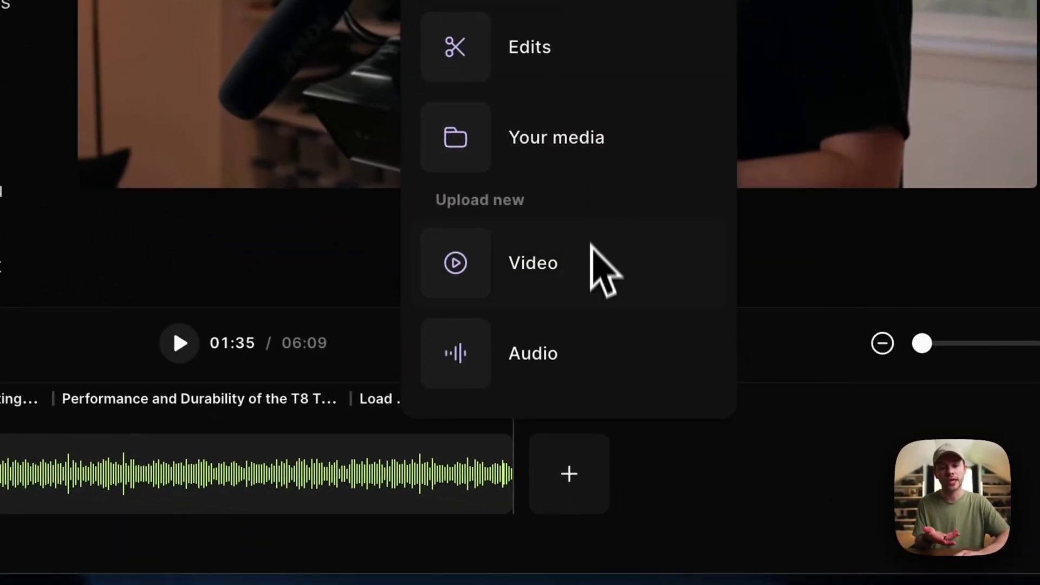
left_click(590, 259)
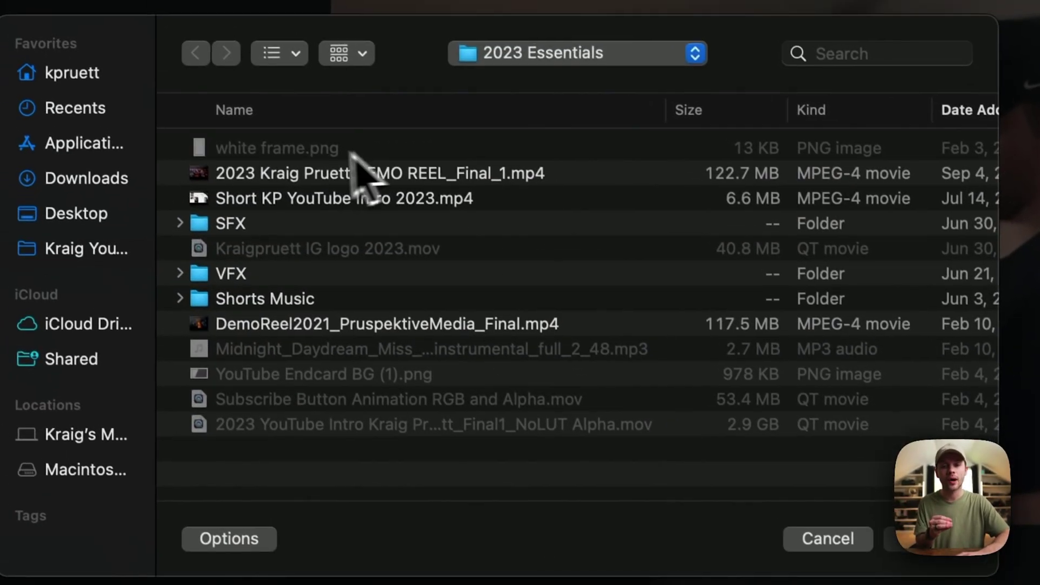
left_click(382, 200)
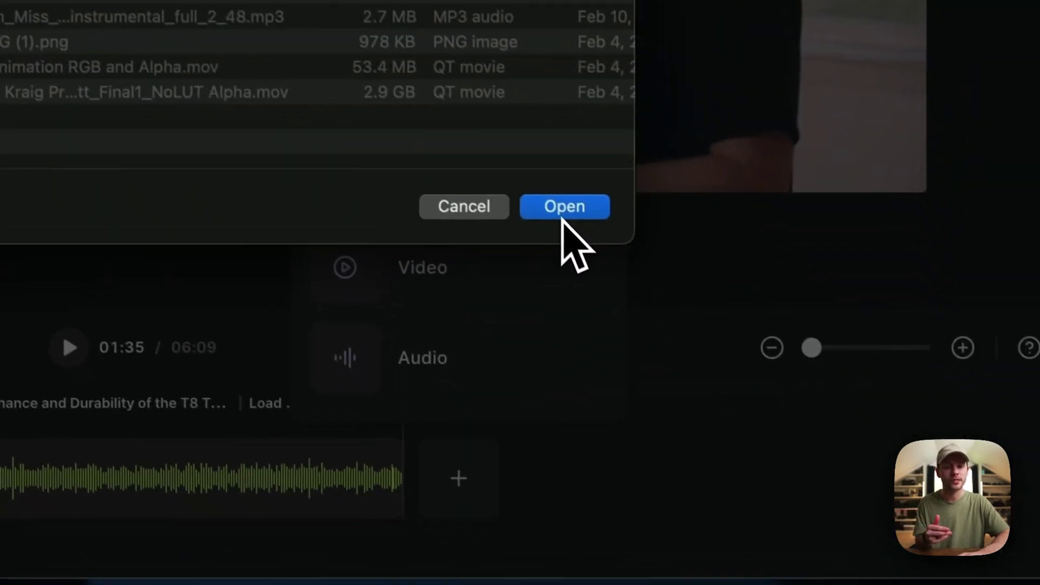
left_click(563, 213)
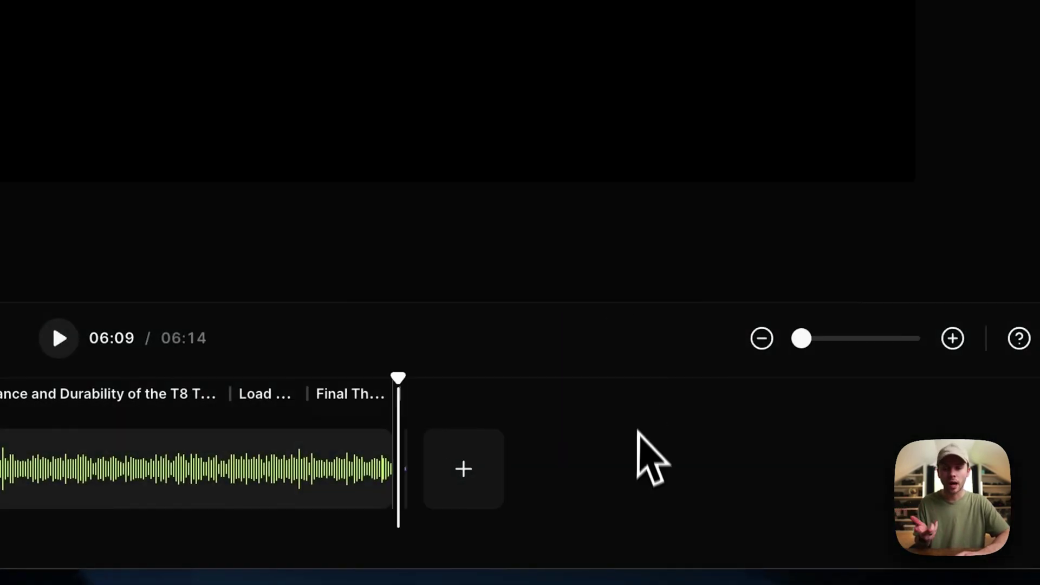
Preview the intro clip and move it to the timeline start at 00:00.
left_click_drag(758, 371, 767, 374)
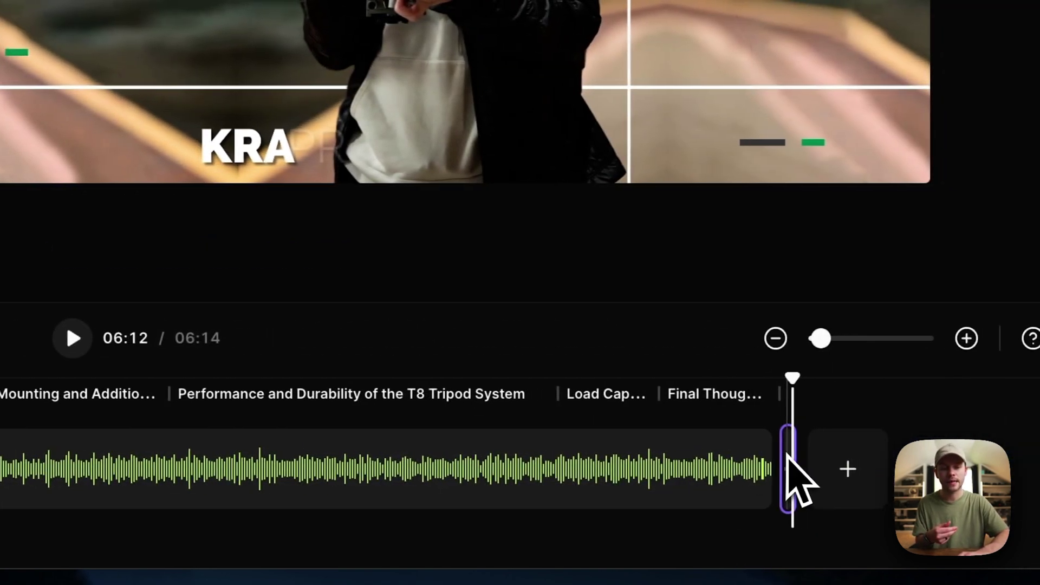
left_click_drag(788, 455, 37, 445)
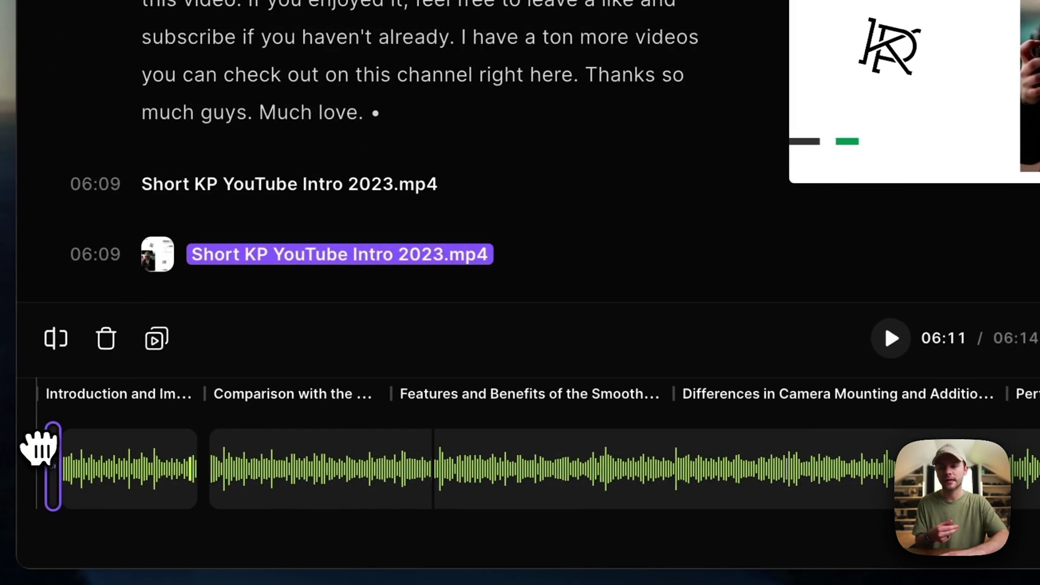
left_click(889, 338)
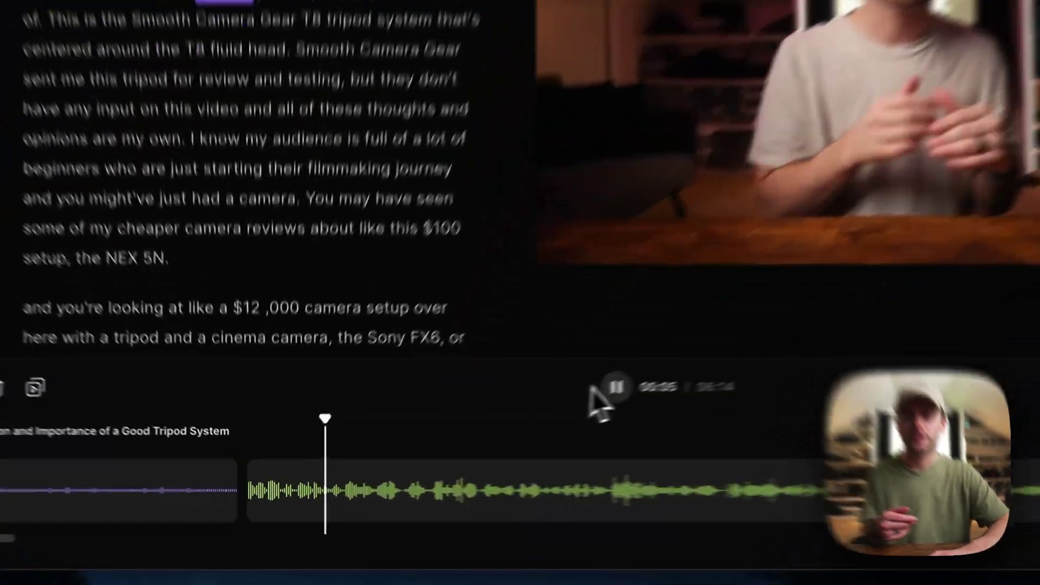
Pause the intro preview and move the playhead back to about 00:05.
left_click(487, 454)
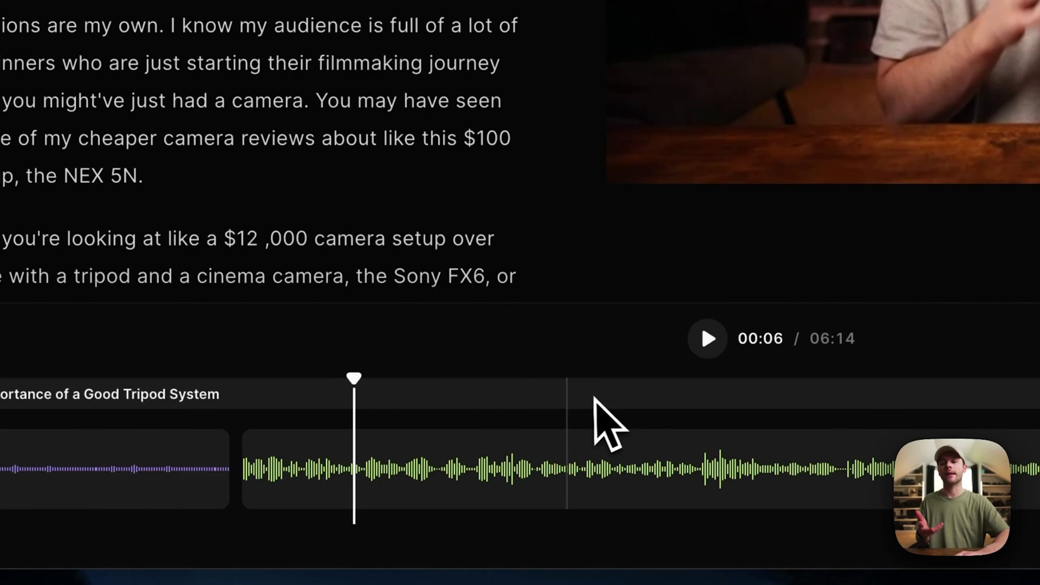
left_click_drag(352, 382, 299, 375)
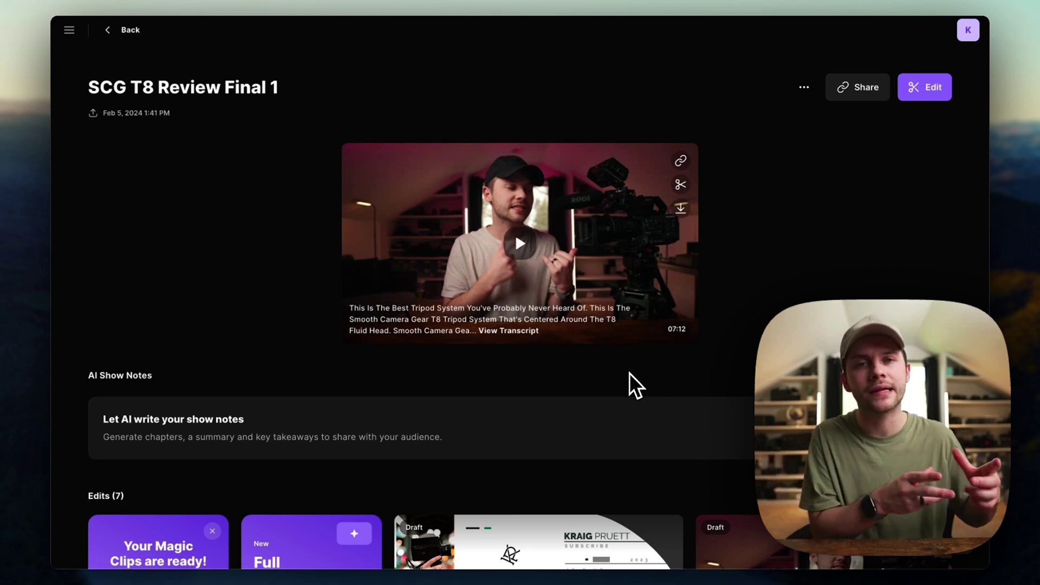
Scroll down to the Edits cards on the project page and back up.
scroll(629, 373, "down", 4)
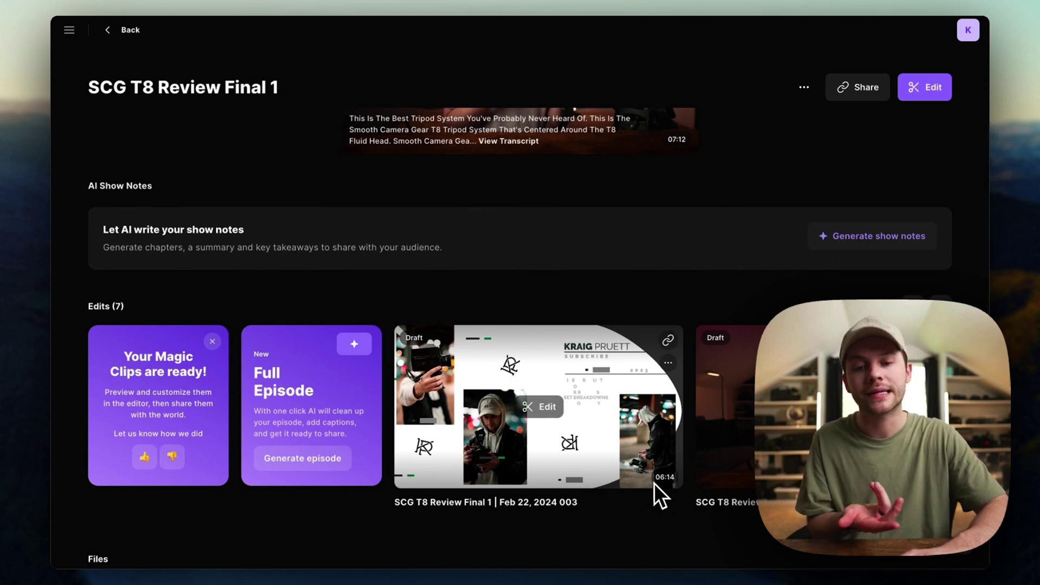
scroll(650, 480, "up", 4)
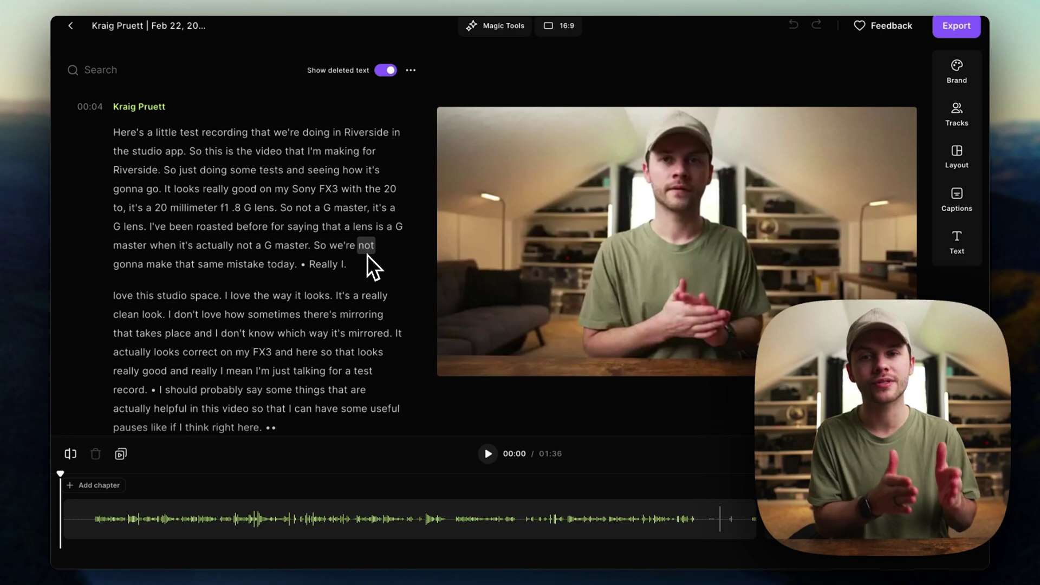
Select the transcript passage from 'I don't love how' through 'I mean I'm just' about mirroring.
scroll(317, 284, "down", 3)
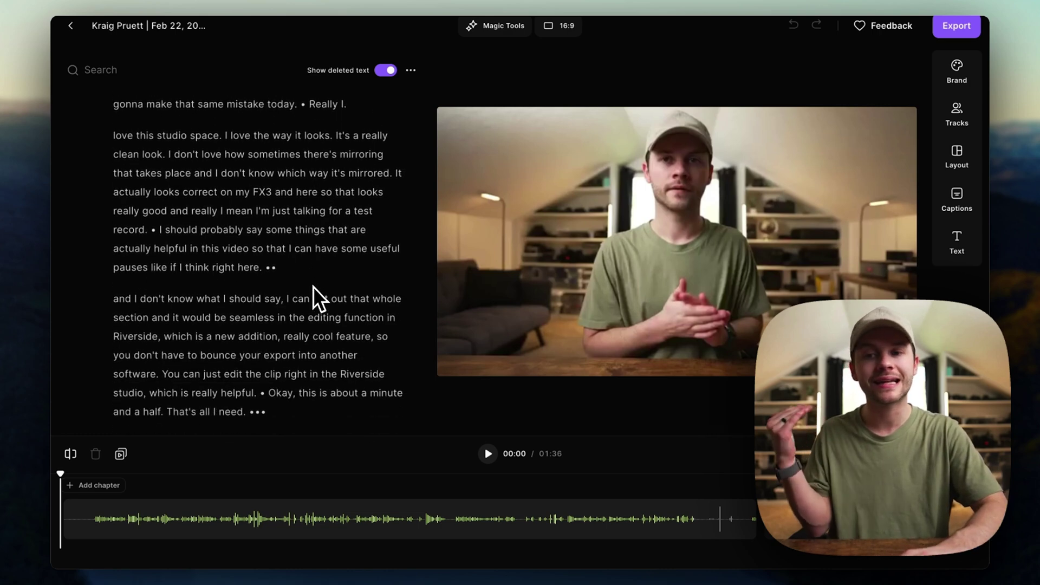
scroll(313, 287, "down", 1)
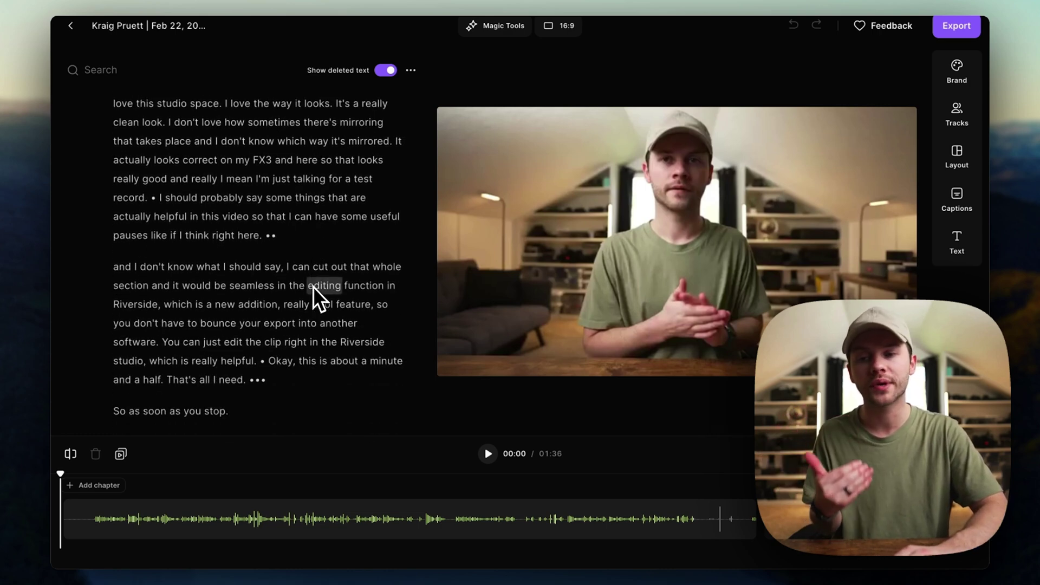
scroll(313, 287, "up", 4)
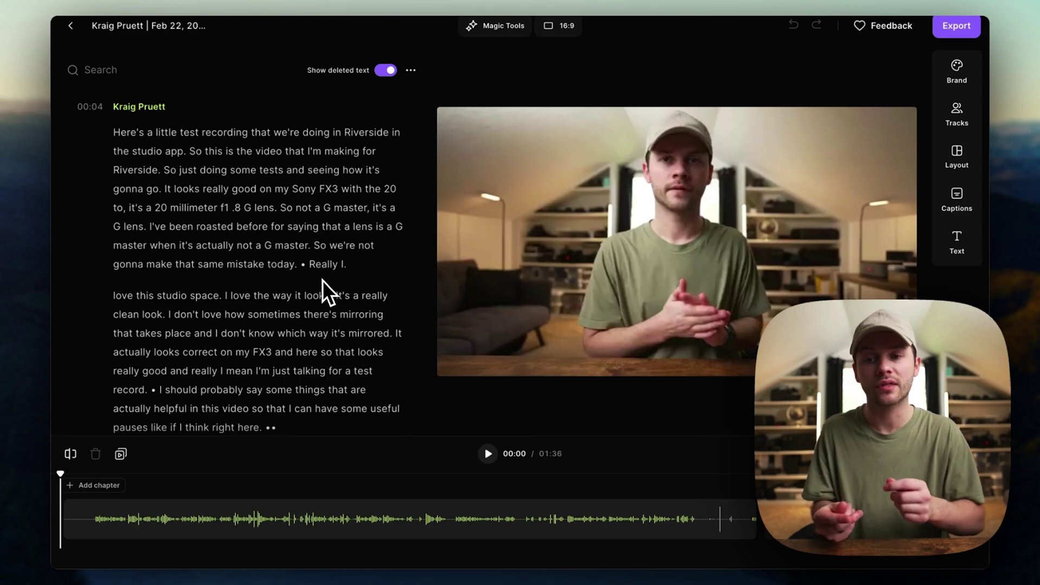
scroll(323, 280, "down", 2)
scroll(322, 281, "down", 1)
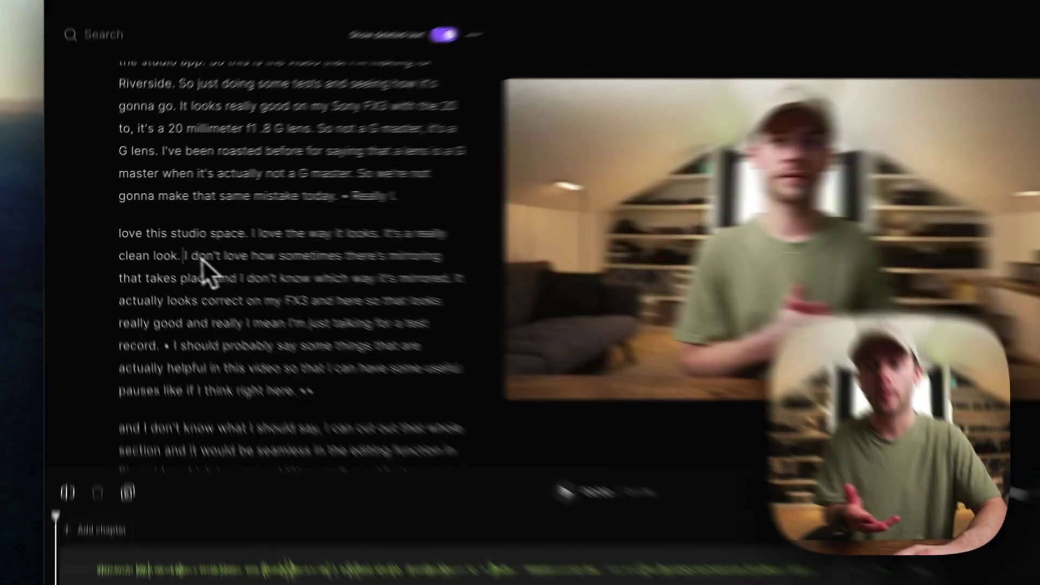
left_click_drag(169, 256, 229, 295)
left_click_drag(374, 328, 481, 359)
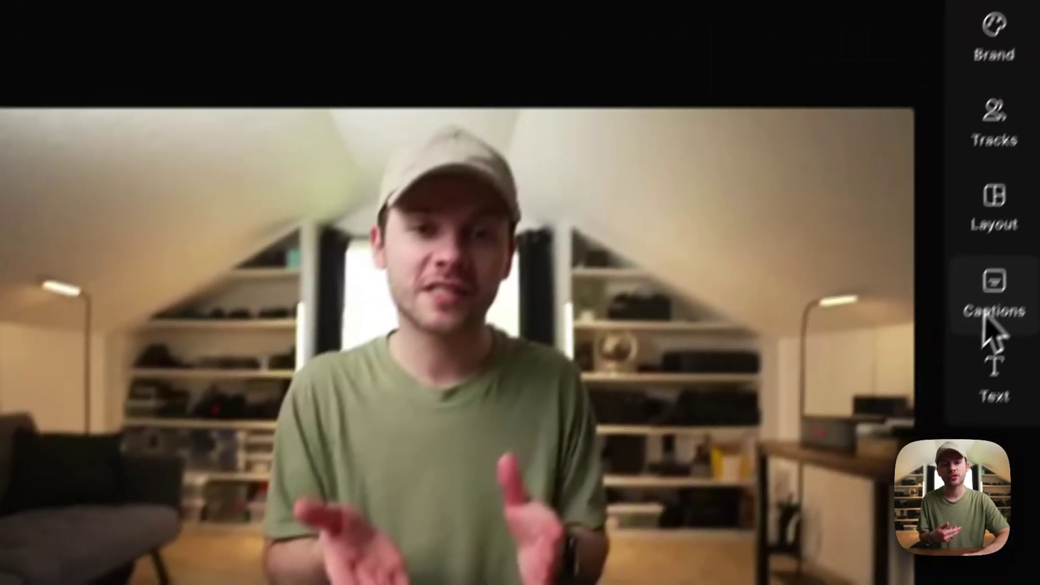
Try a plain caption style and highlight colour on the test recording, then turn captions off.
left_click(986, 314)
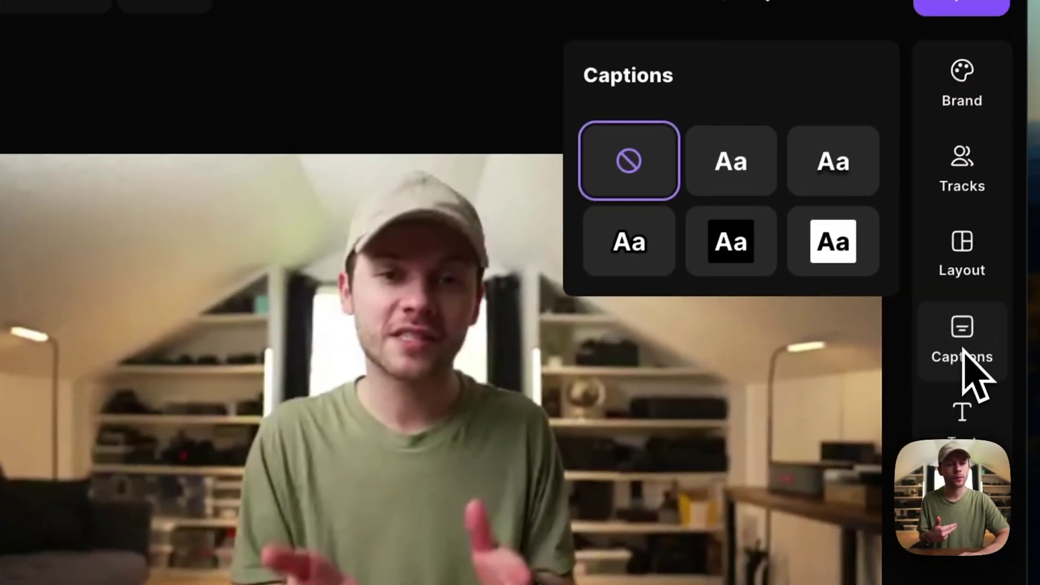
left_click(725, 182)
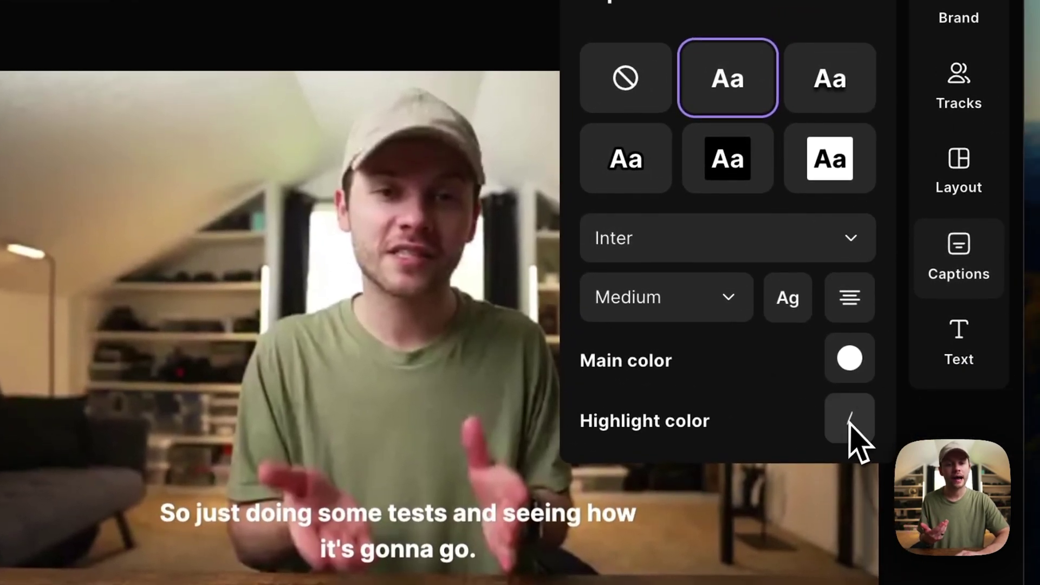
left_click(850, 422)
left_click(771, 516)
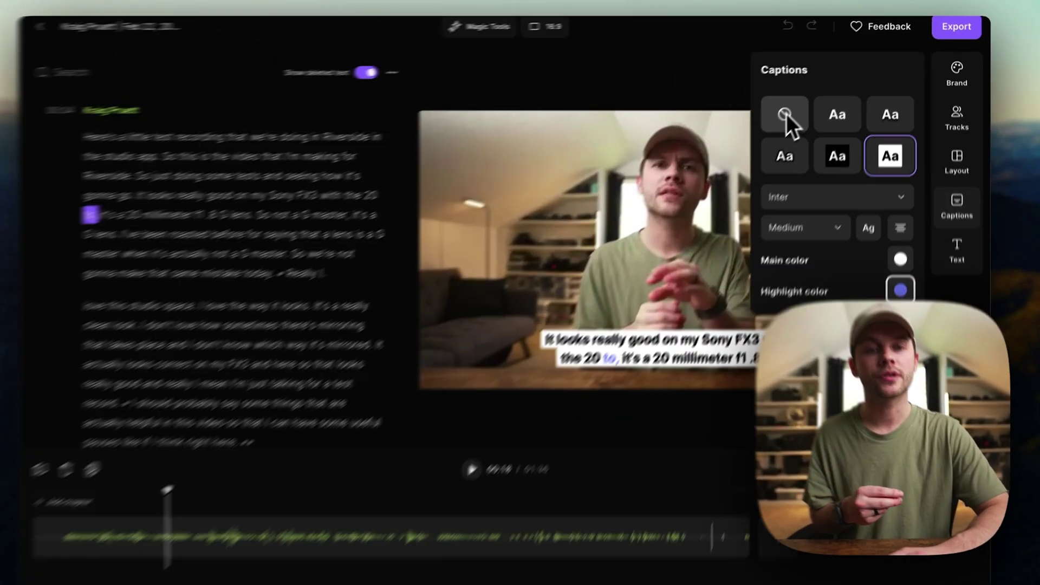
left_click(791, 111)
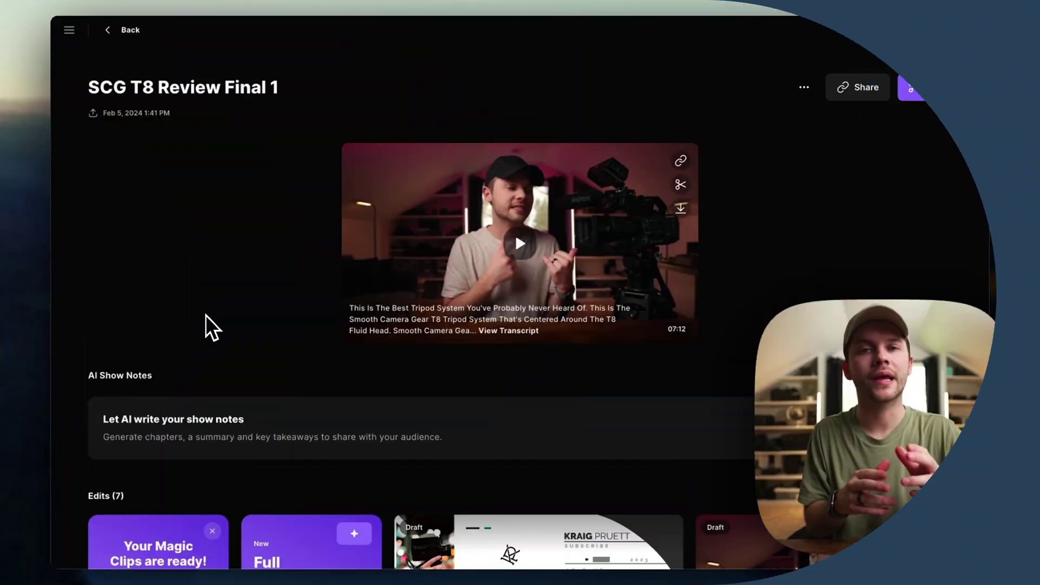
Scroll the Edits carousel to the Magic Clips and open 'Save Money in the Long Run'.
scroll(206, 314, "down", 3)
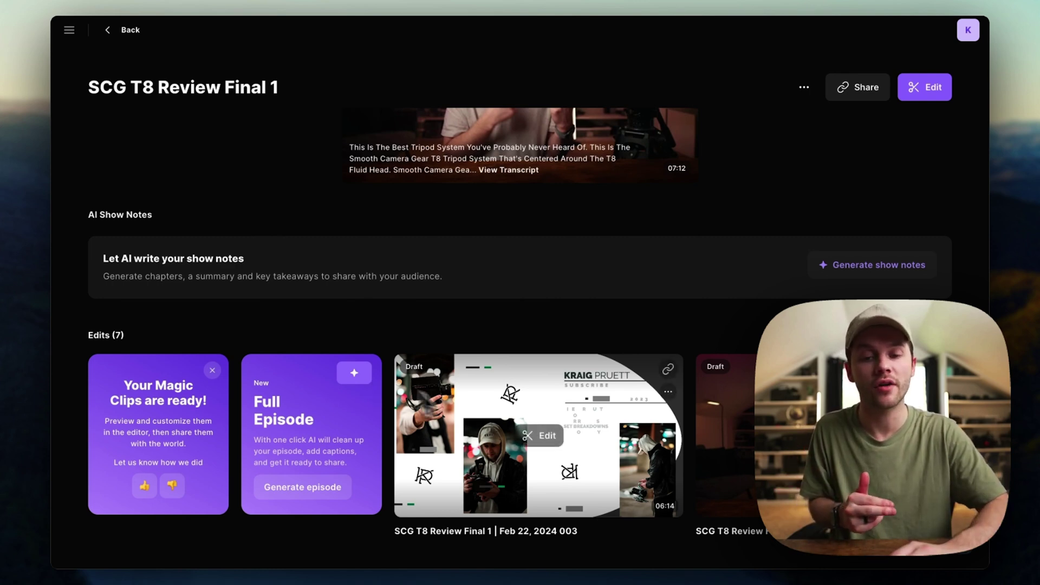
scroll(580, 453, "right", 10)
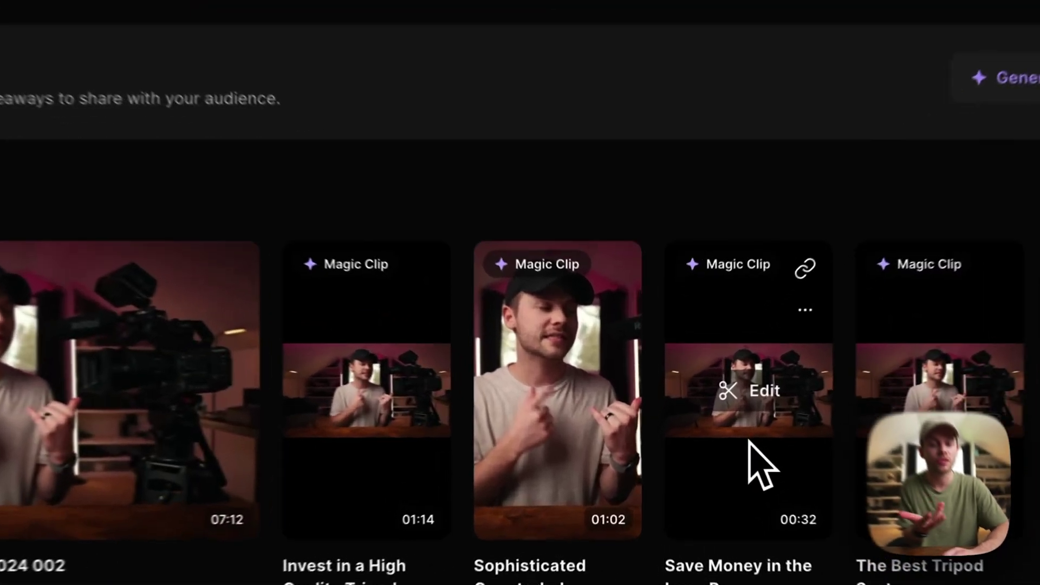
left_click(705, 454)
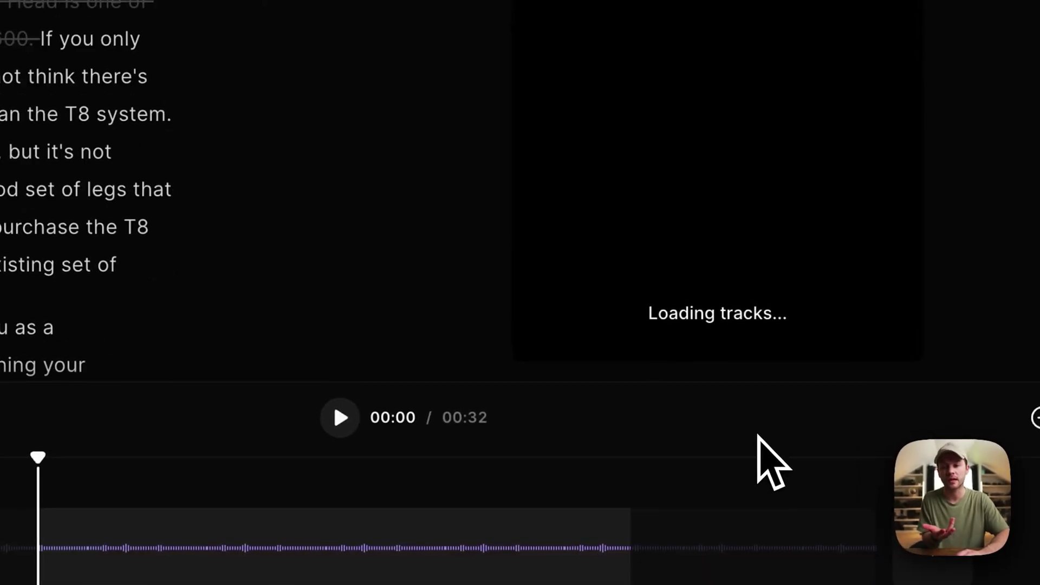
Give the clip's captions the white boxed style at Small size with an orange highlight.
left_click_drag(342, 466, 389, 461)
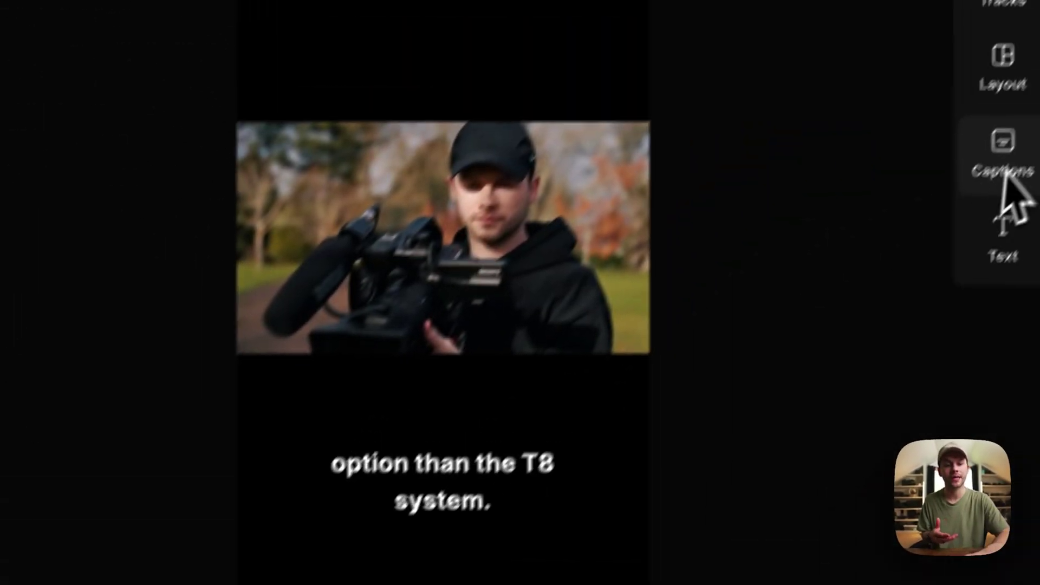
left_click(1001, 184)
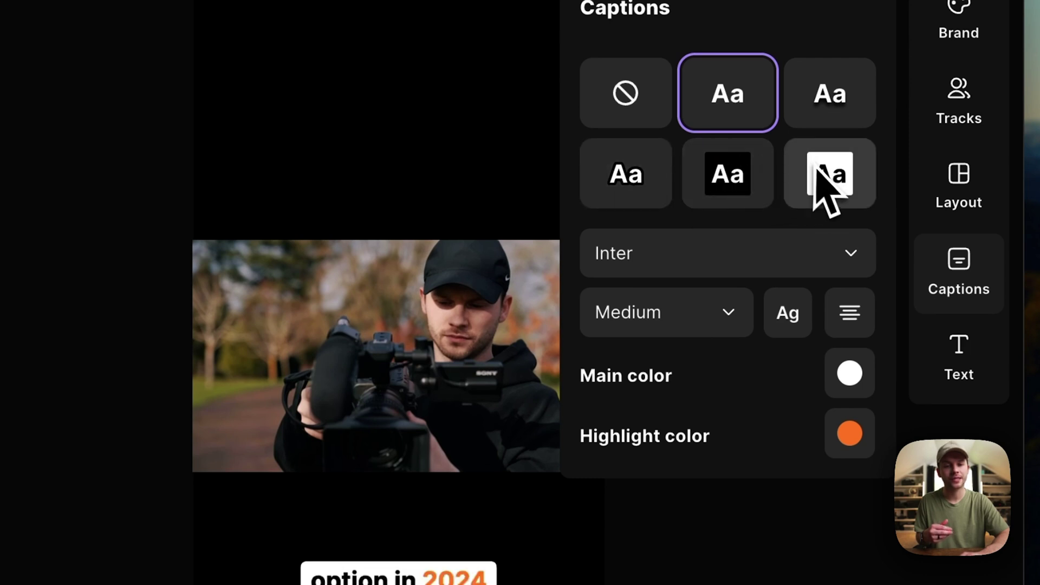
left_click(709, 328)
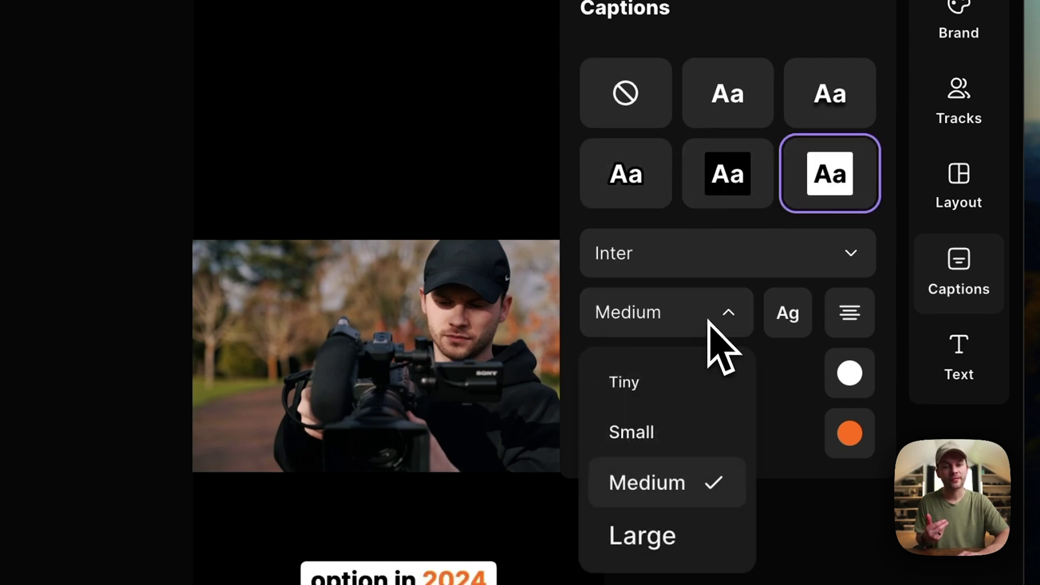
left_click(687, 444)
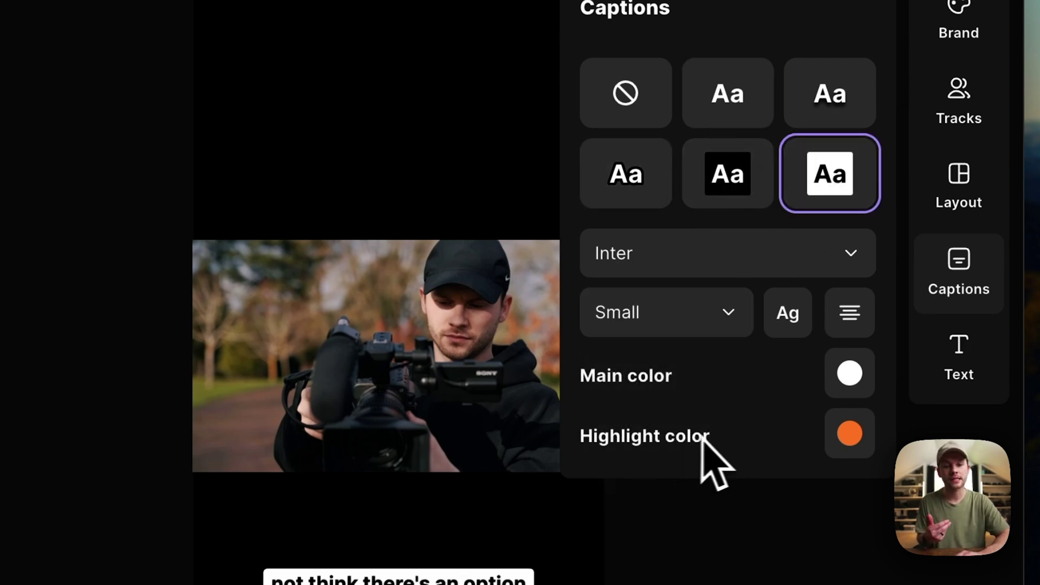
left_click(849, 436)
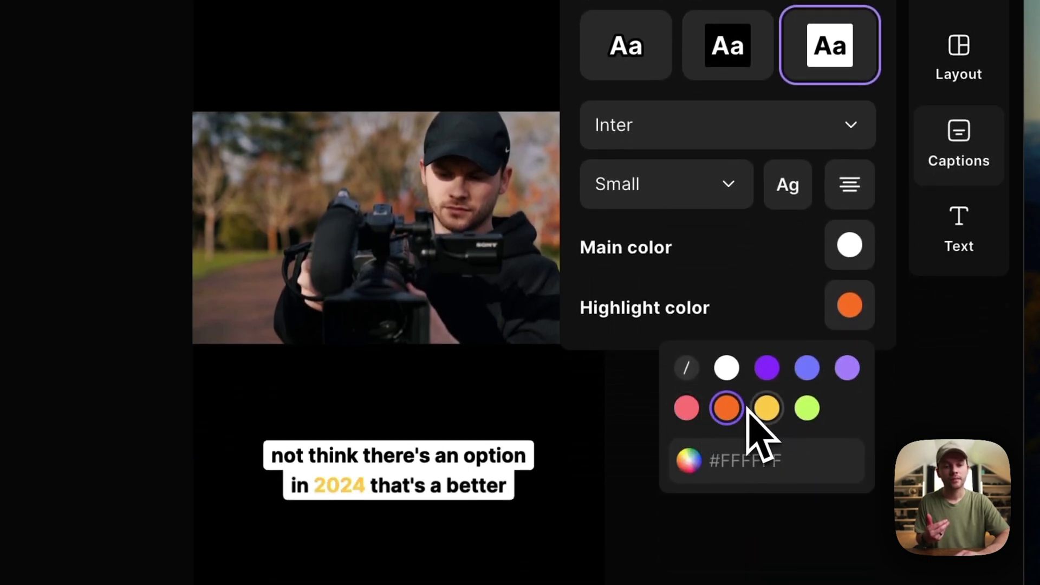
left_click(729, 411)
left_click(848, 304)
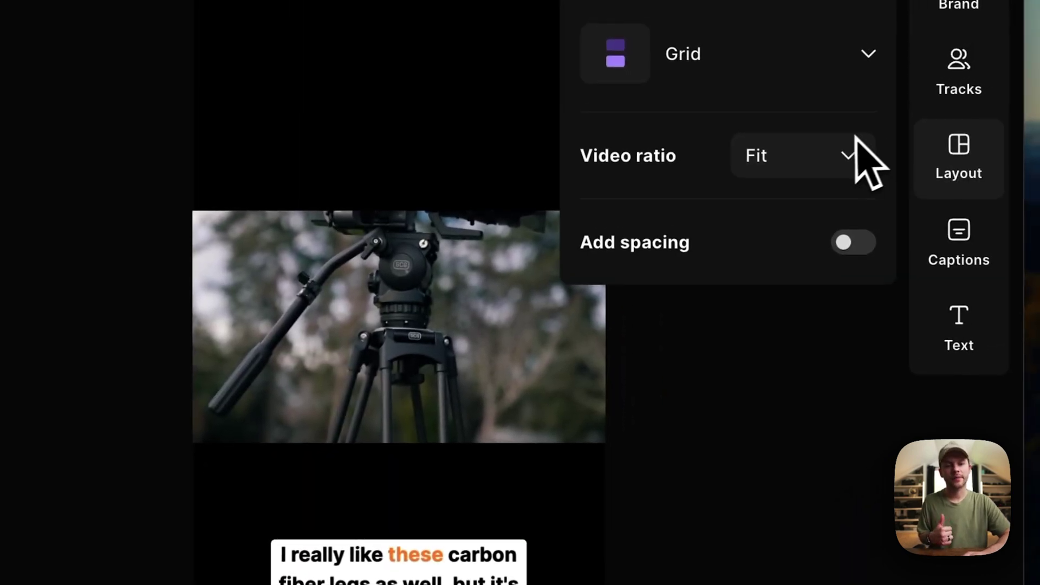
Set the Layout video ratio to Fill and switch on Add spacing.
left_click(845, 162)
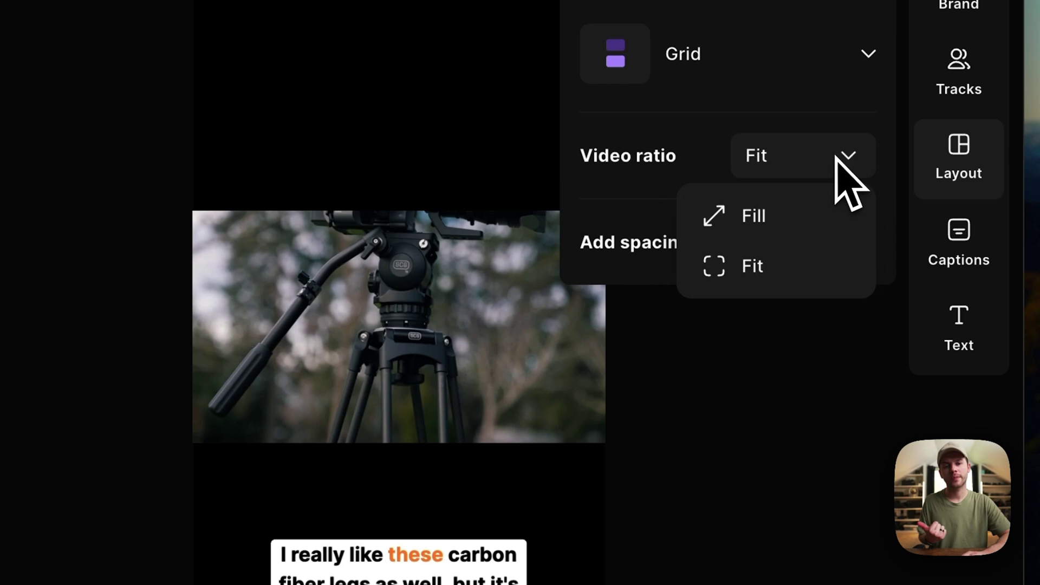
left_click(784, 248)
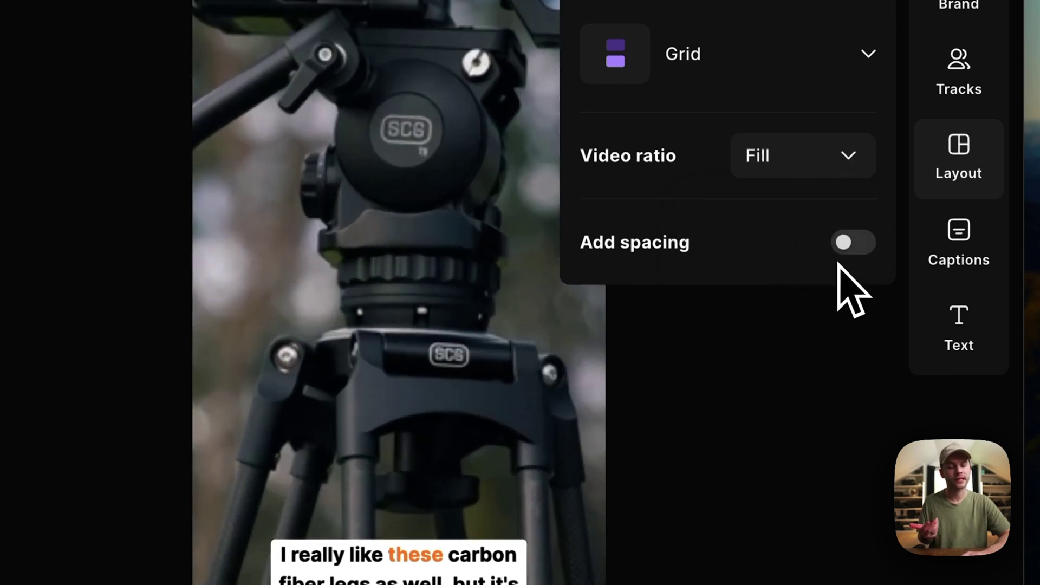
left_click(854, 243)
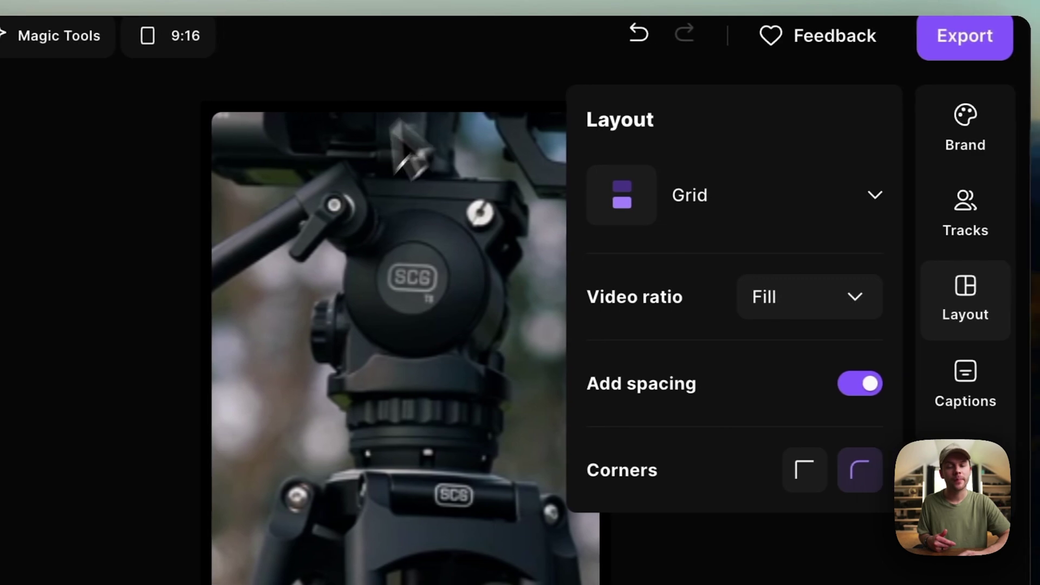
Apply the purple gradient as the clip's background from the Brand panel.
left_click(959, 134)
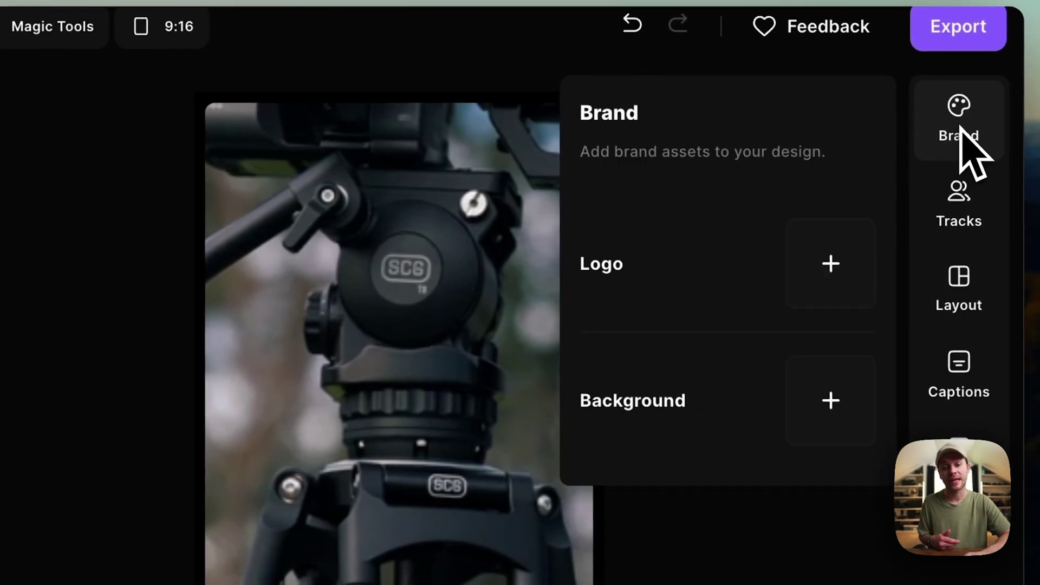
left_click(829, 401)
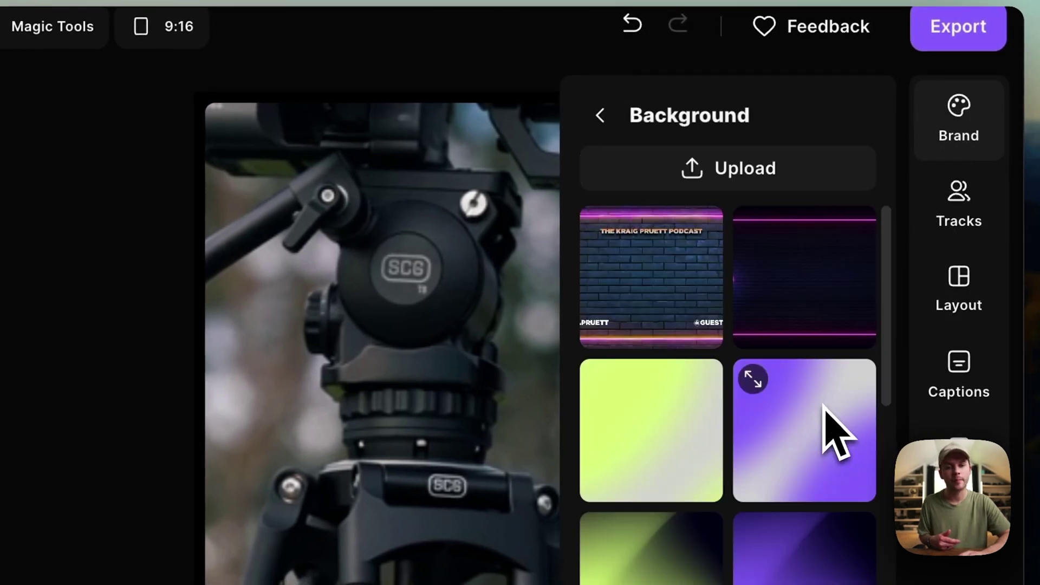
left_click(824, 429)
scroll(758, 520, "down", 3)
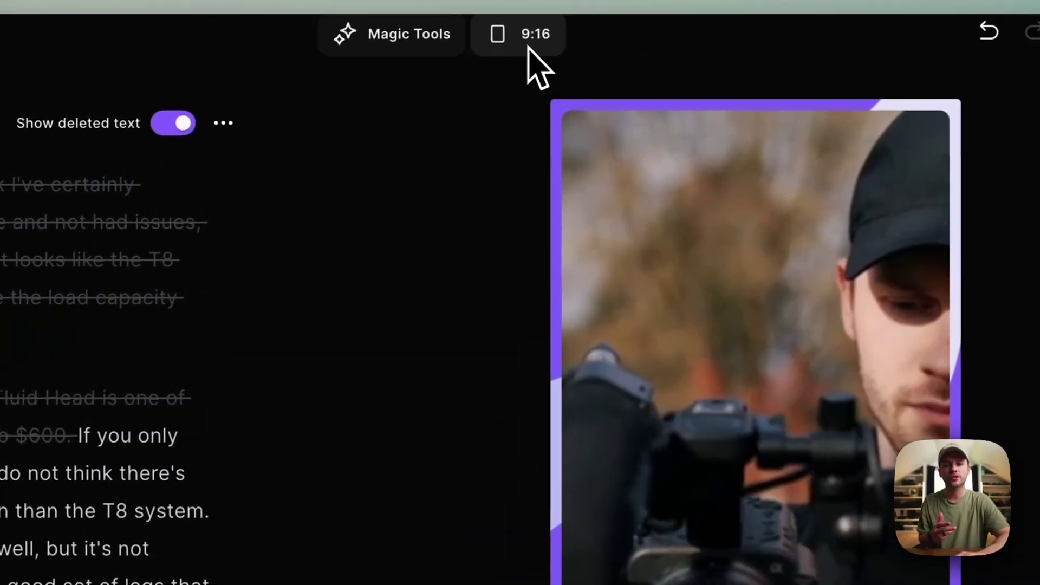
Show the available aspect ratios for the A7IV Test_2 two-camera edit.
left_click(526, 46)
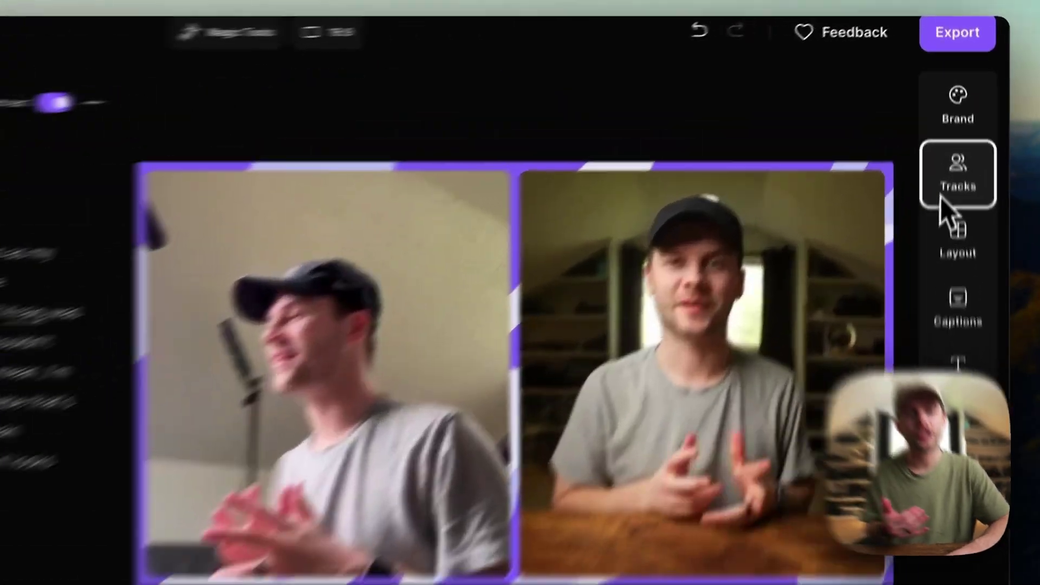
In the track list, move the host's camera track into first place, above the phone track.
left_click(951, 122)
mouse_move(851, 168)
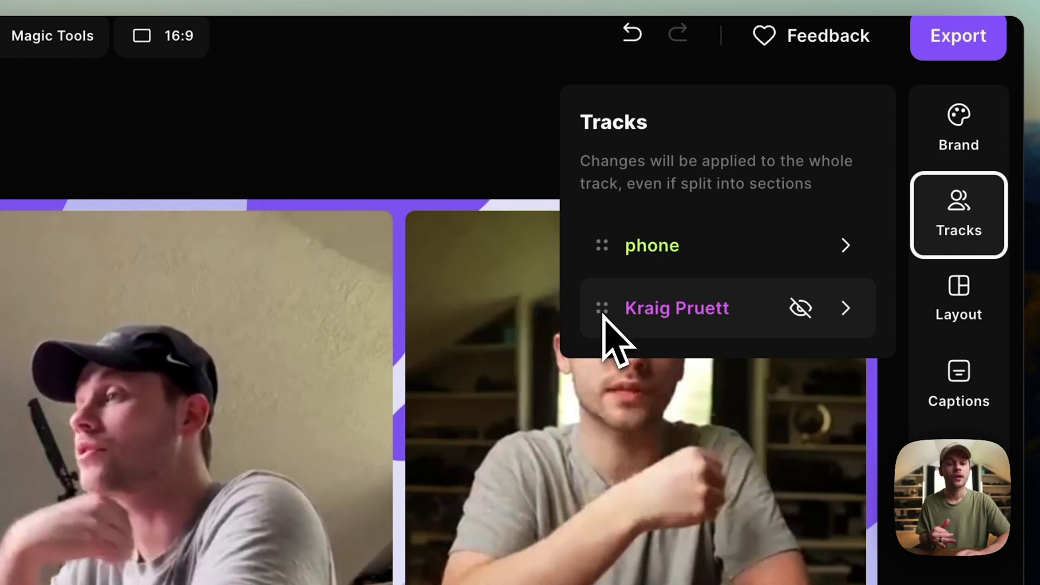
left_click_drag(603, 313, 598, 243)
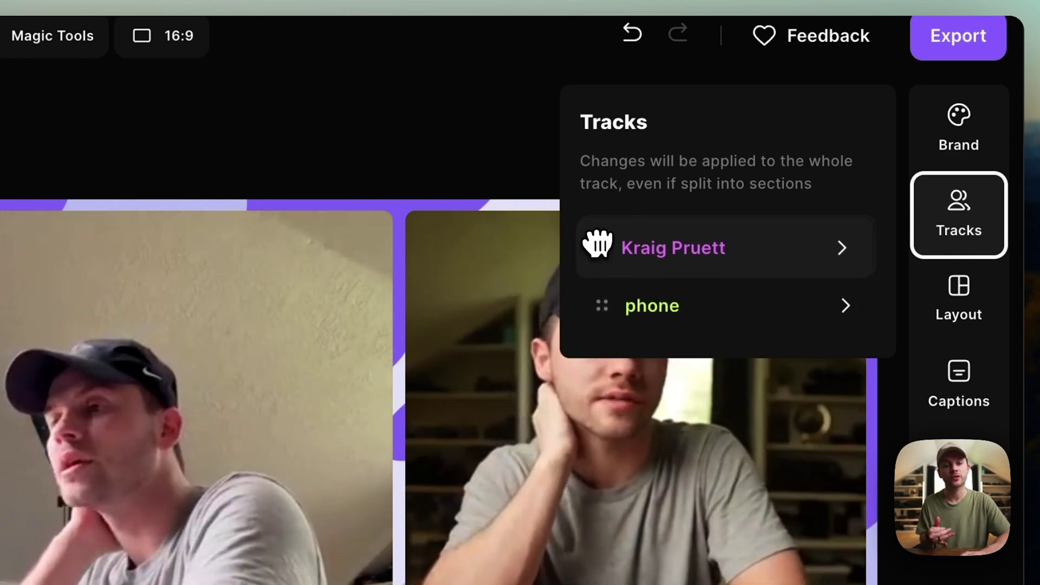
left_click_drag(598, 247, 598, 245)
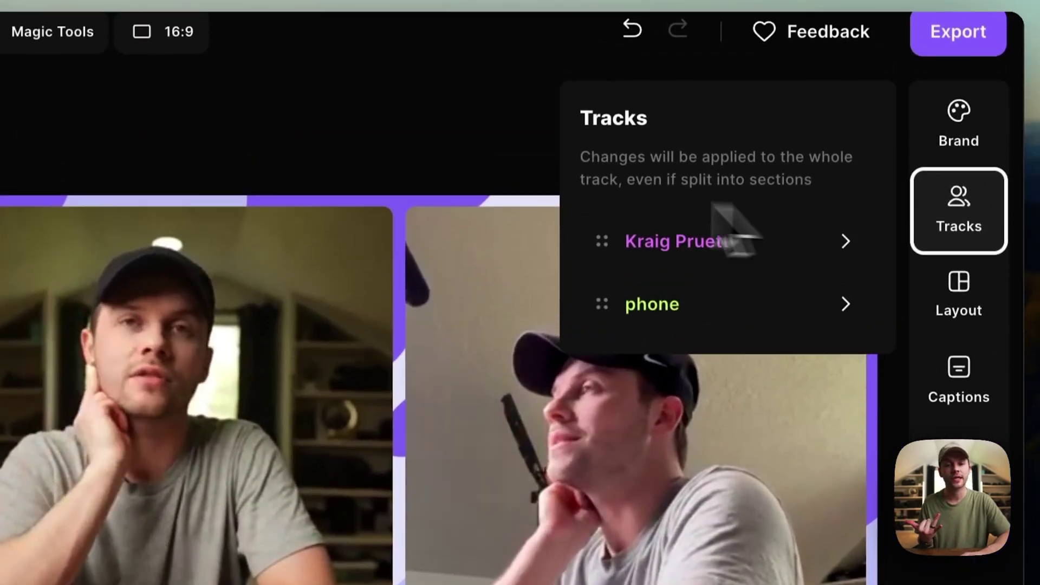
Close the track list, preview the aspect ratios while keeping 16:9, and scrub playback to about 00:41.
left_click(279, 152)
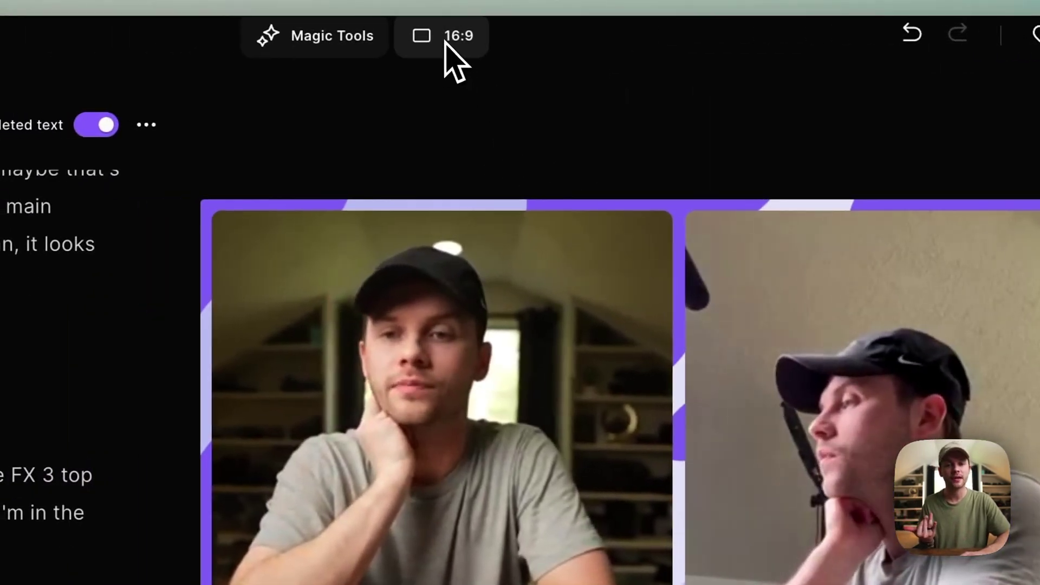
left_click(446, 44)
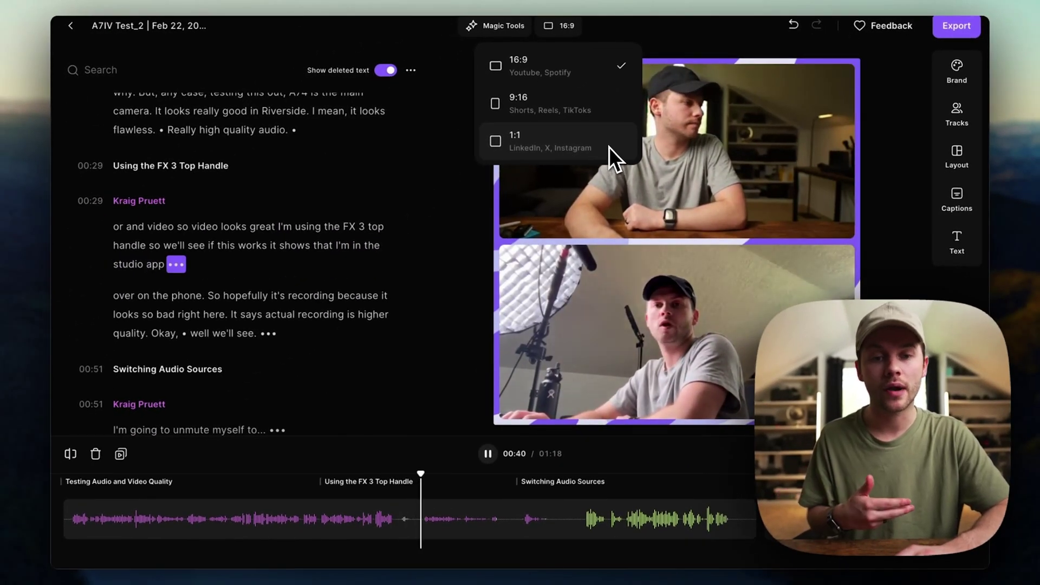
left_click_drag(416, 474, 450, 477)
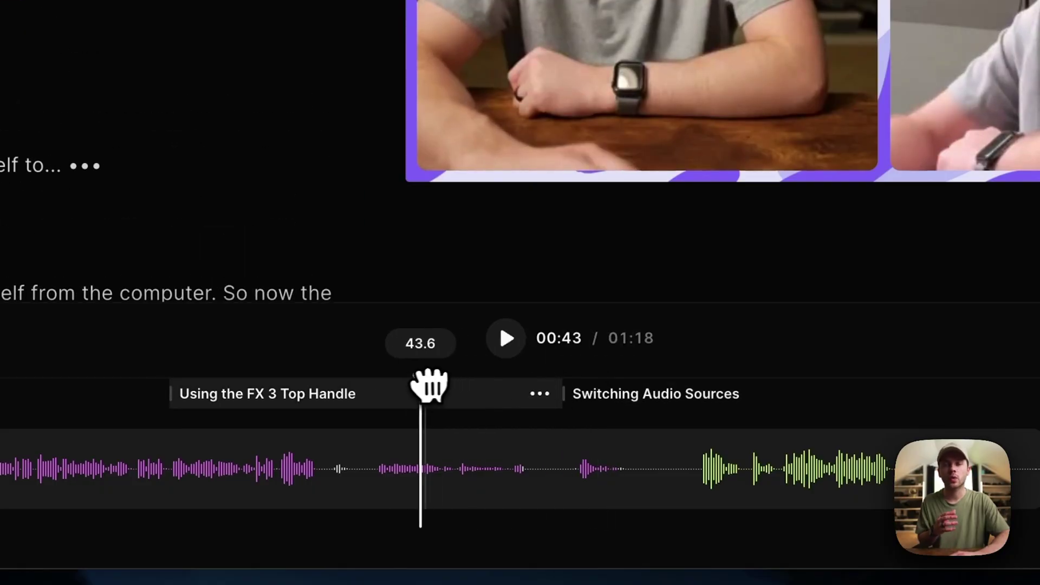
left_click_drag(428, 386, 399, 385)
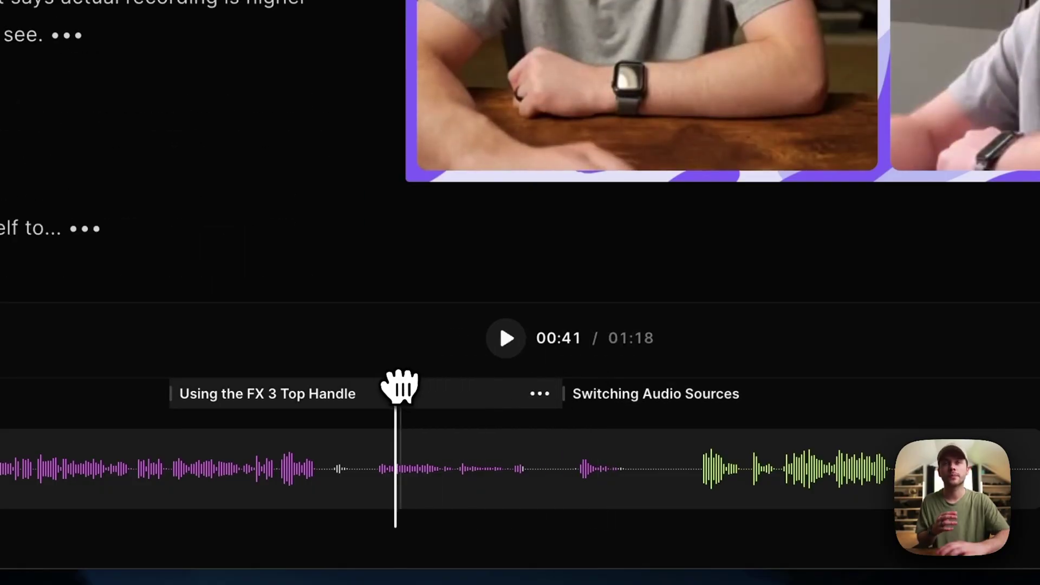